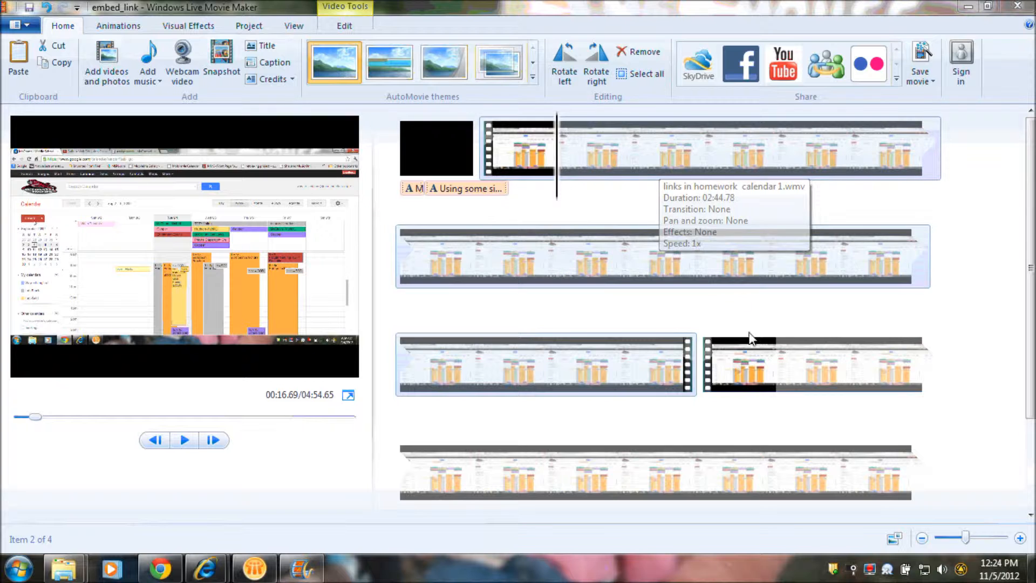
# Step: Turn the video volume of the last video clip, starting at 02:51.78, all the way down to mute its audio
pyautogui.click(752, 351)
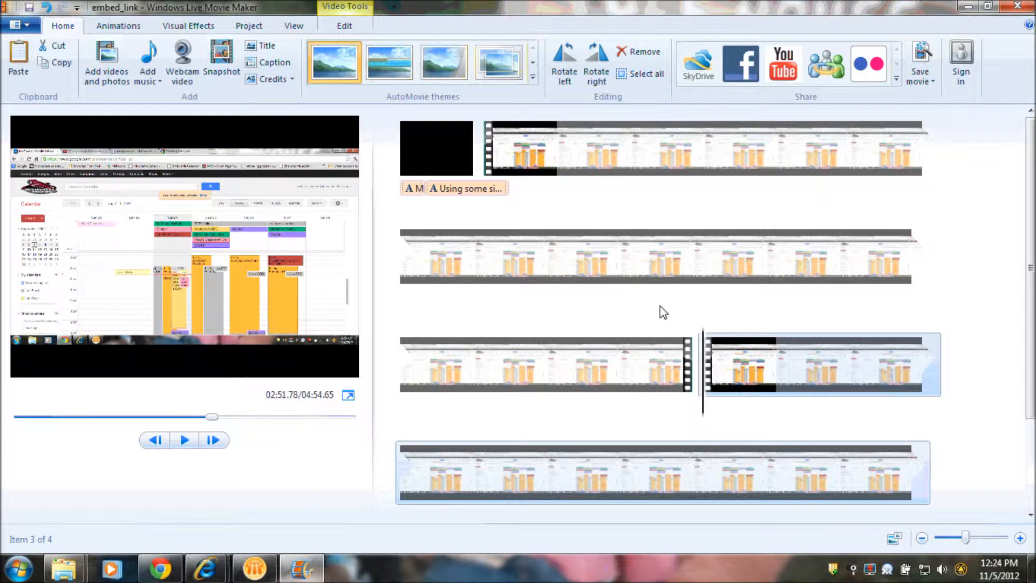
pyautogui.click(348, 26)
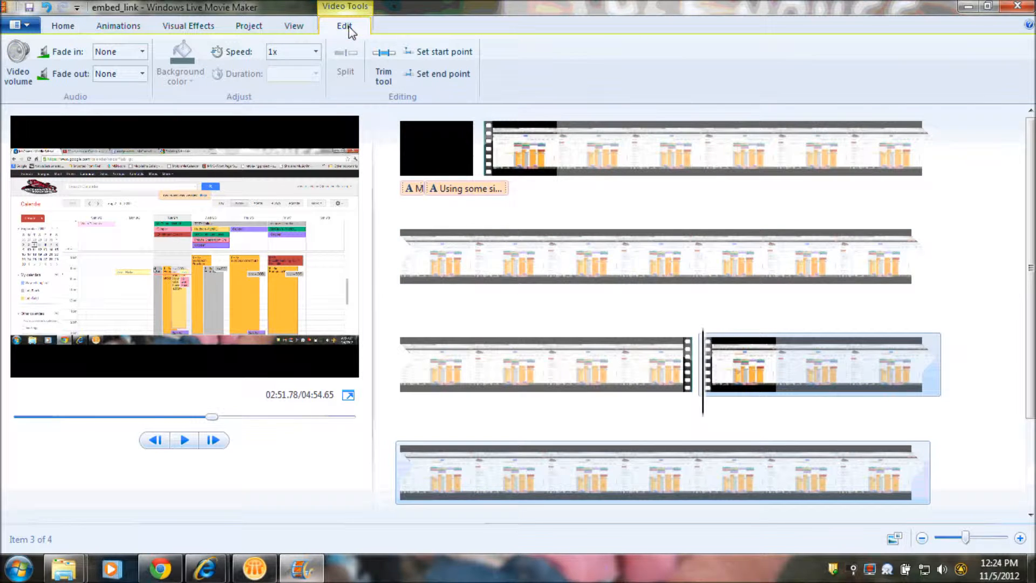
pyautogui.click(18, 67)
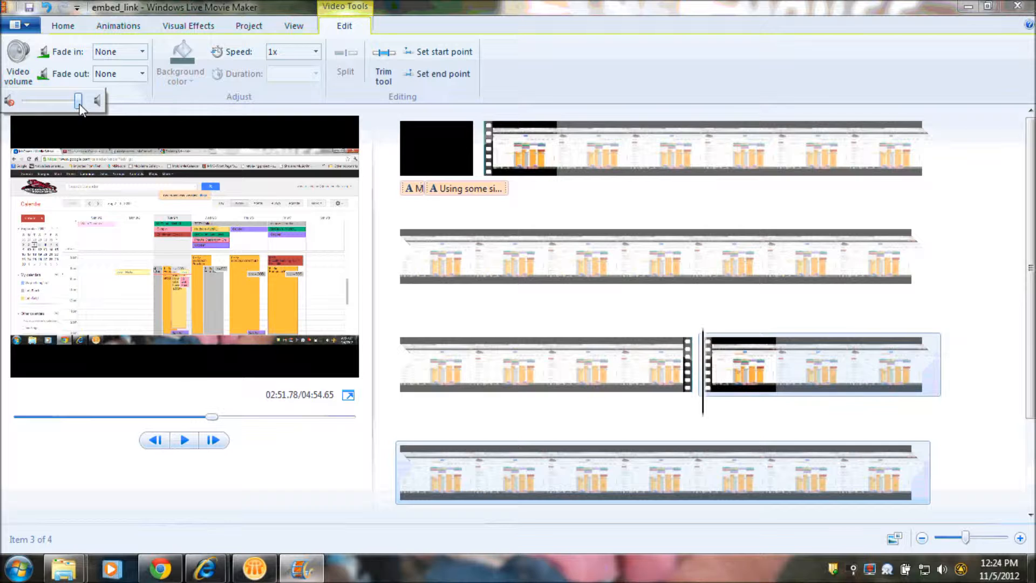
pyautogui.moveTo(79, 106); pyautogui.dragTo(9, 107)
# Step: Mute the audio of the first video clip, the one following the black title clip
pyautogui.click(668, 160)
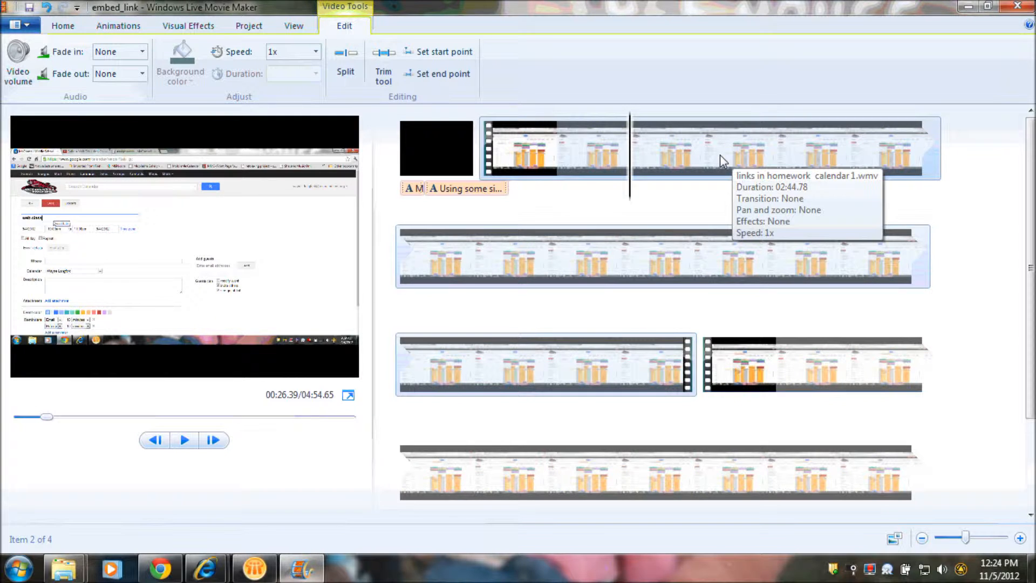
pyautogui.click(19, 63)
pyautogui.moveTo(27, 106); pyautogui.dragTo(3, 111)
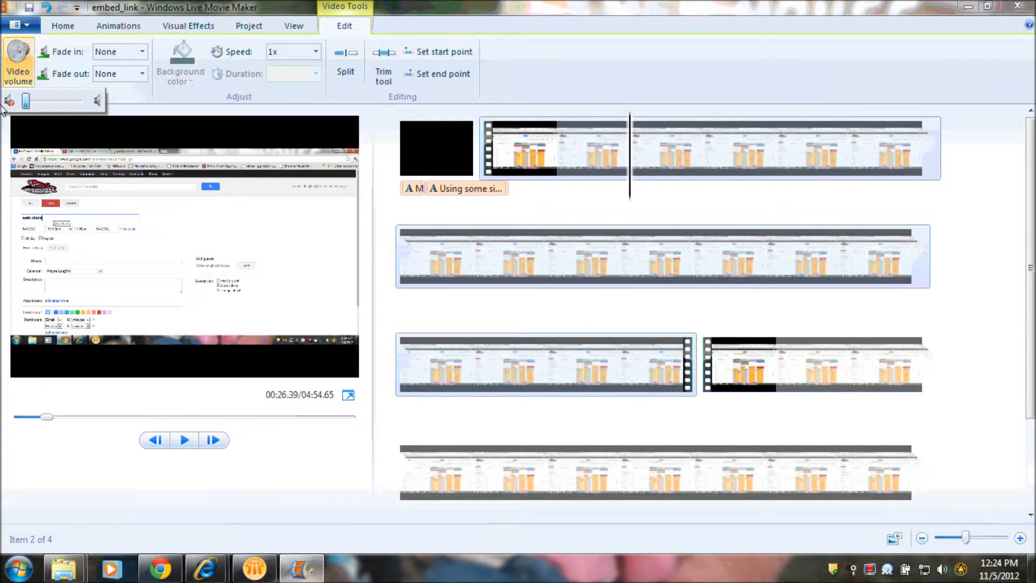
pyautogui.click(653, 204)
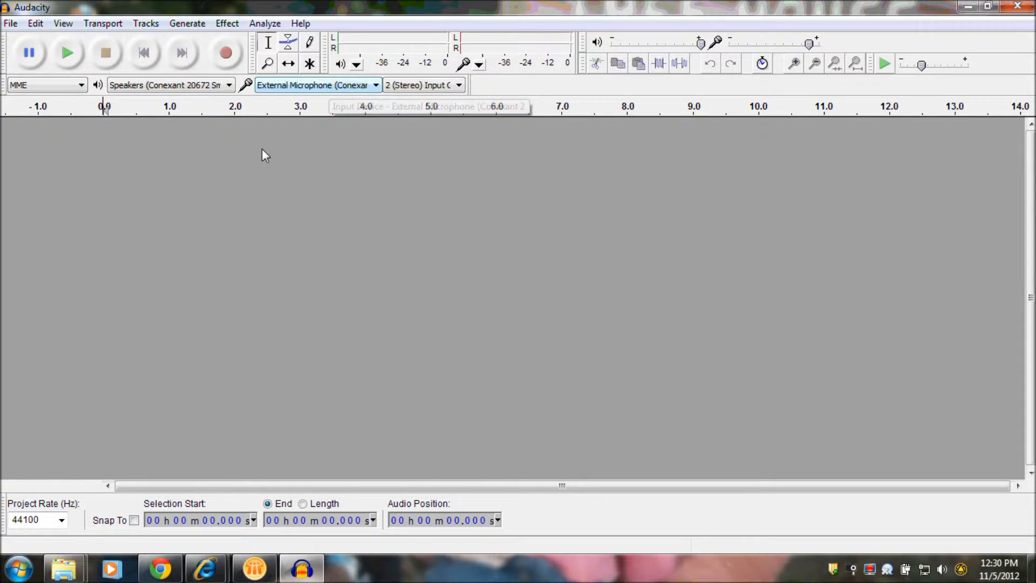
# Step: Record a stereo voice track of about 17 seconds in Audacity with the external microphone
pyautogui.click(224, 57)
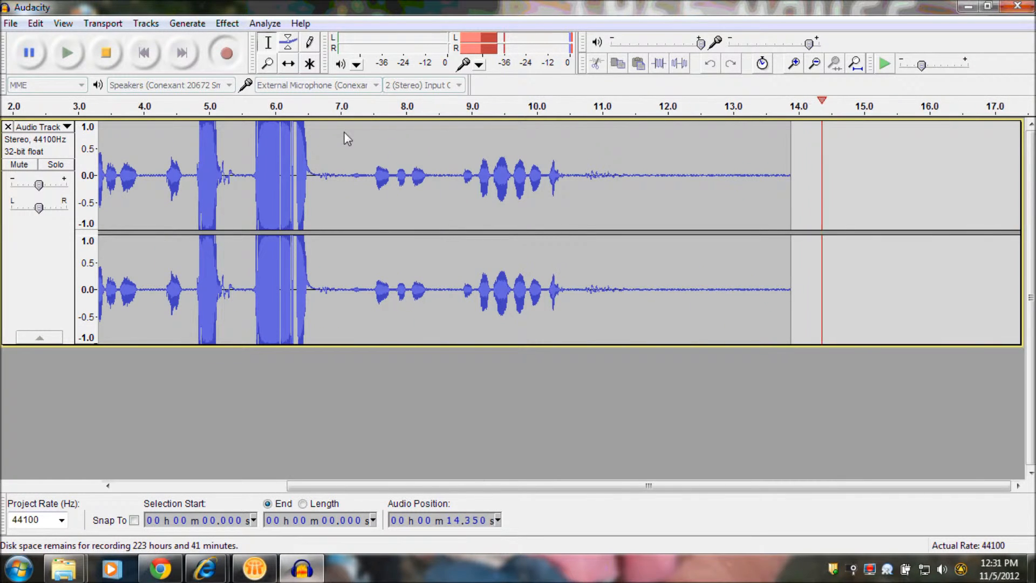
pyautogui.click(106, 60)
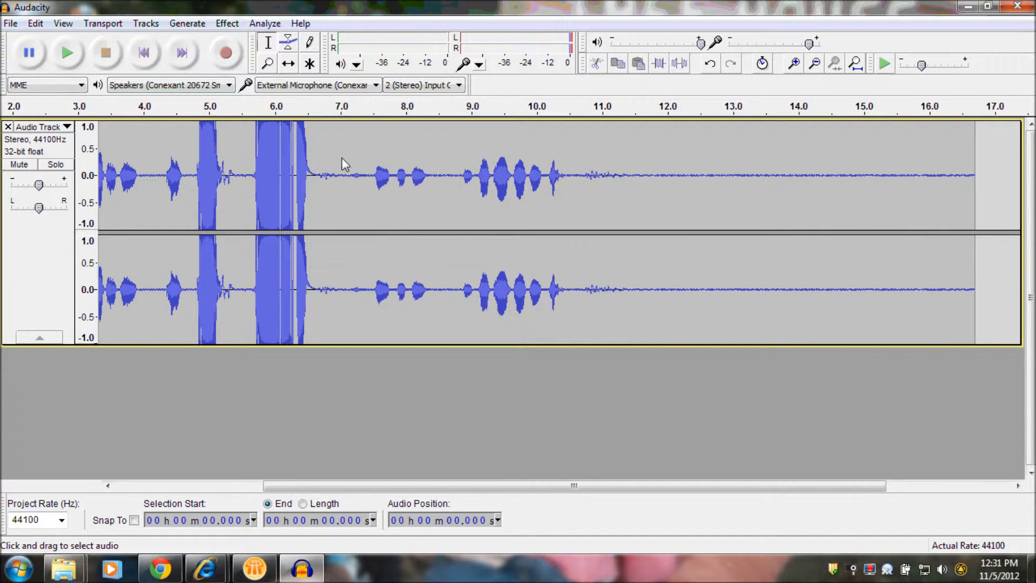
# Step: Examine the waveform by highlighting the loud section from about 4.7 to 6.8 s and the speech from about 0.6 to 2.2 s
pyautogui.moveTo(325, 156); pyautogui.dragTo(189, 157)
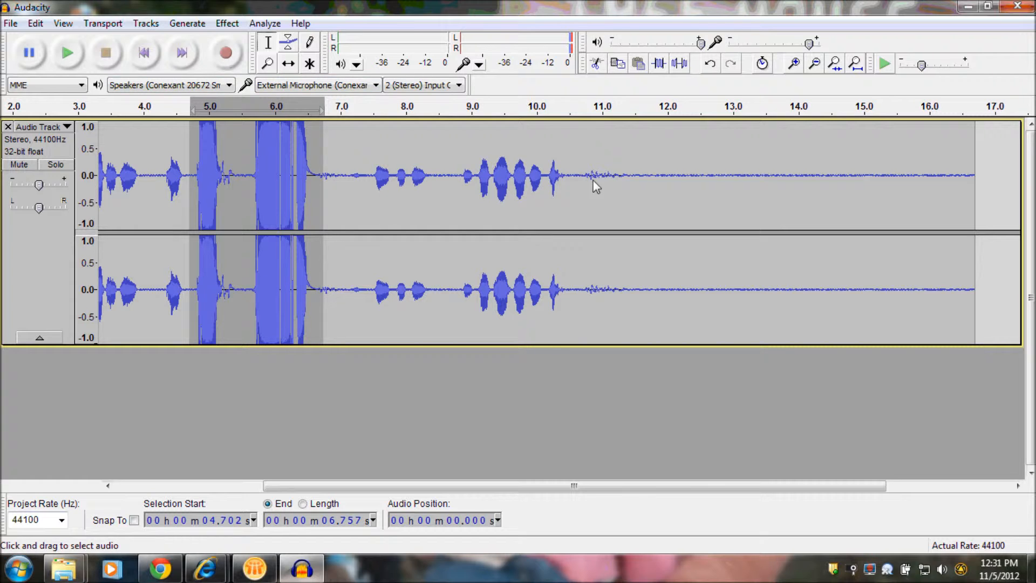
pyautogui.moveTo(478, 486); pyautogui.dragTo(319, 473)
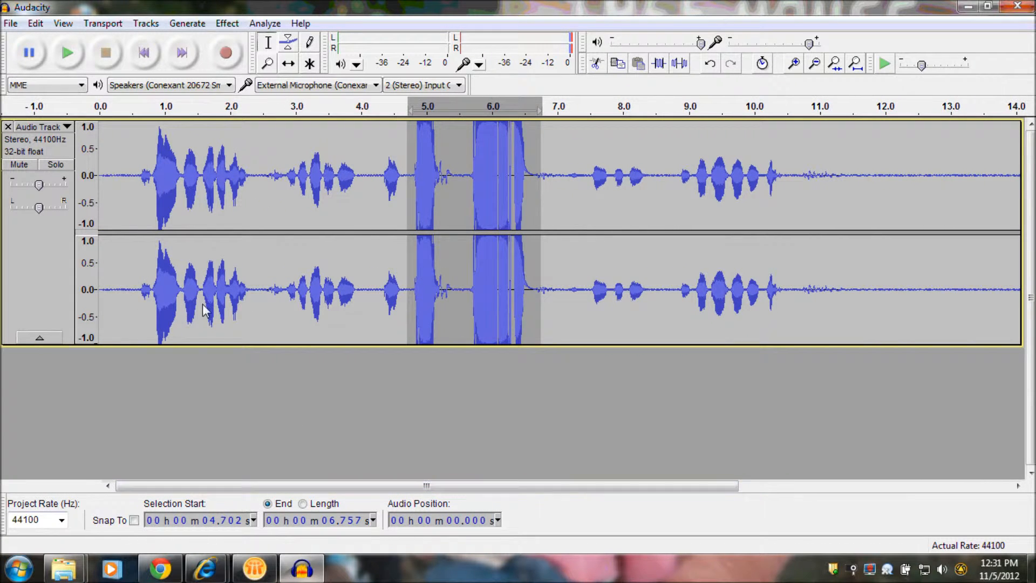
pyautogui.moveTo(138, 146); pyautogui.dragTo(244, 143)
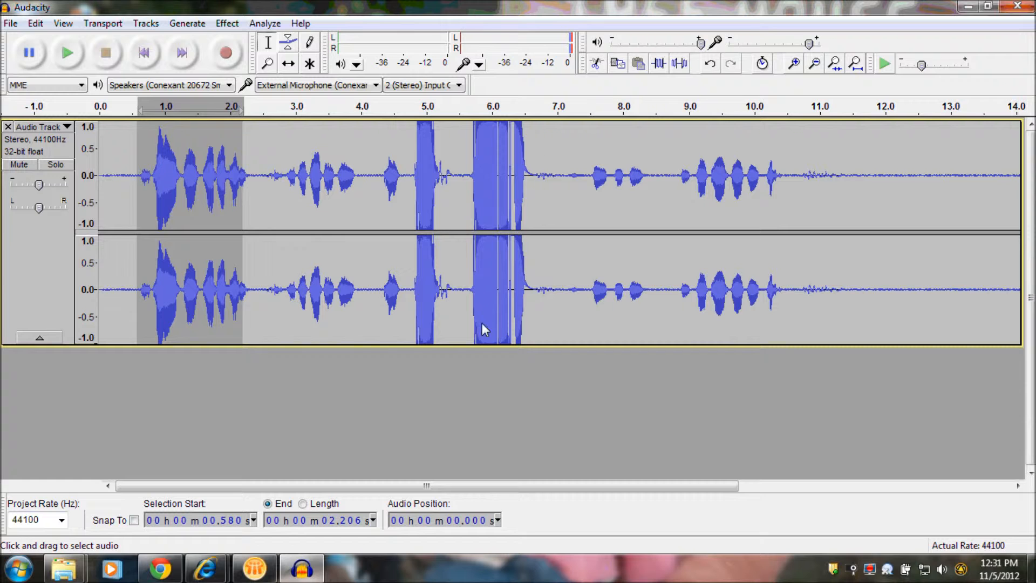
pyautogui.click(440, 281)
# Step: Capture a Noise Removal profile from the silent tail of the recording, from about 12 s to its end at 16.7 s
pyautogui.moveTo(888, 311); pyautogui.dragTo(792, 296)
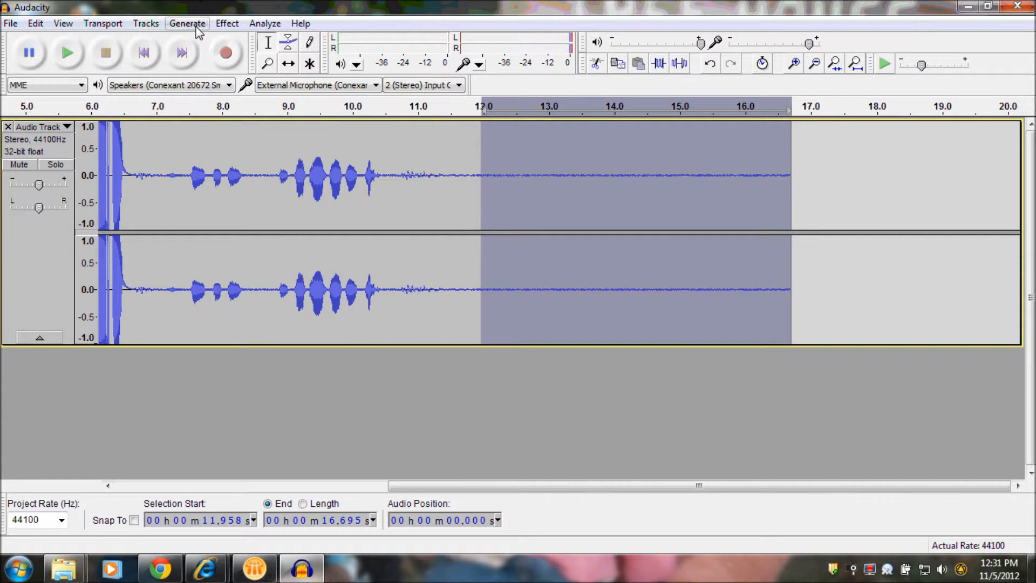
pyautogui.click(218, 24)
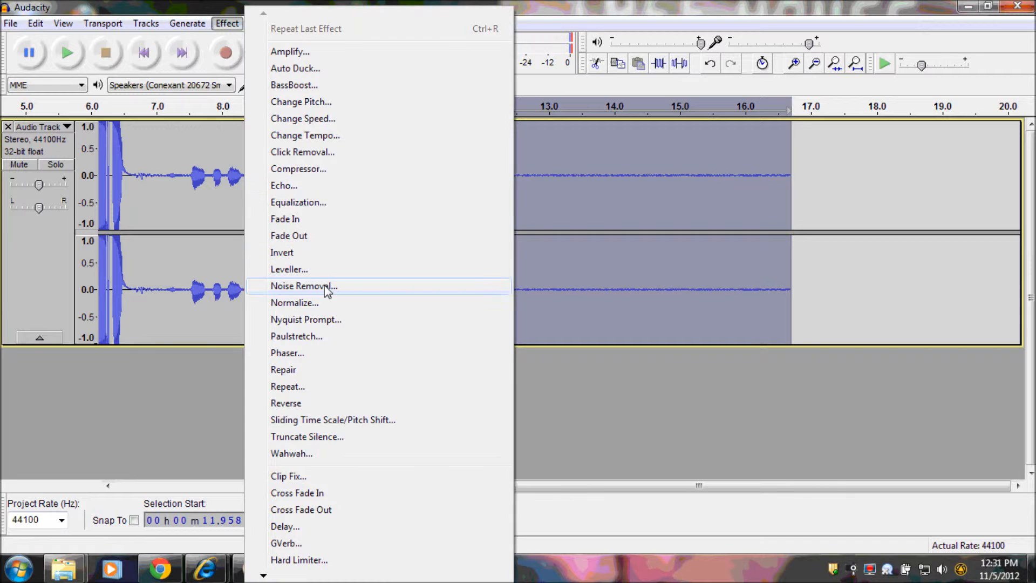
pyautogui.click(325, 288)
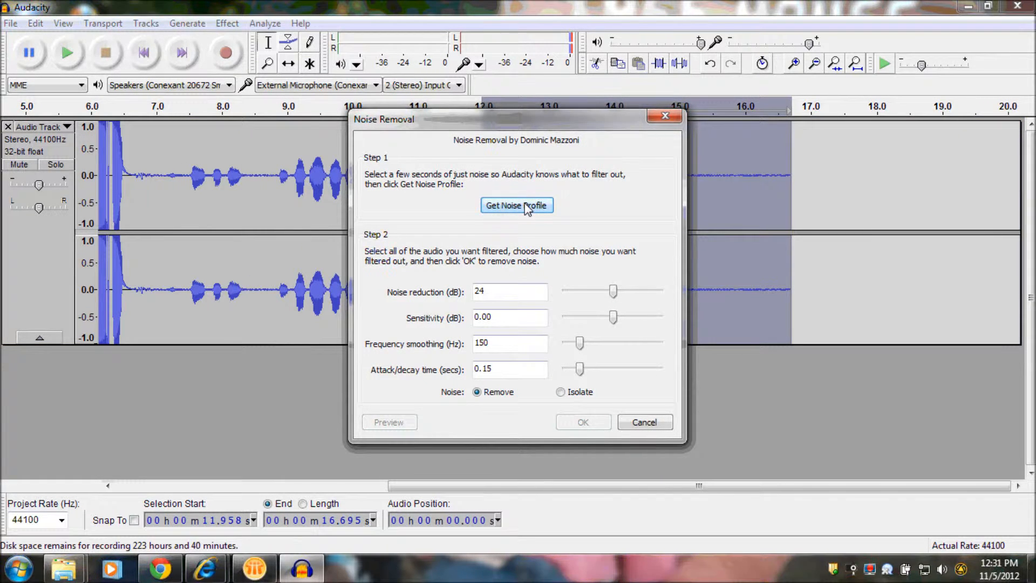
pyautogui.click(526, 206)
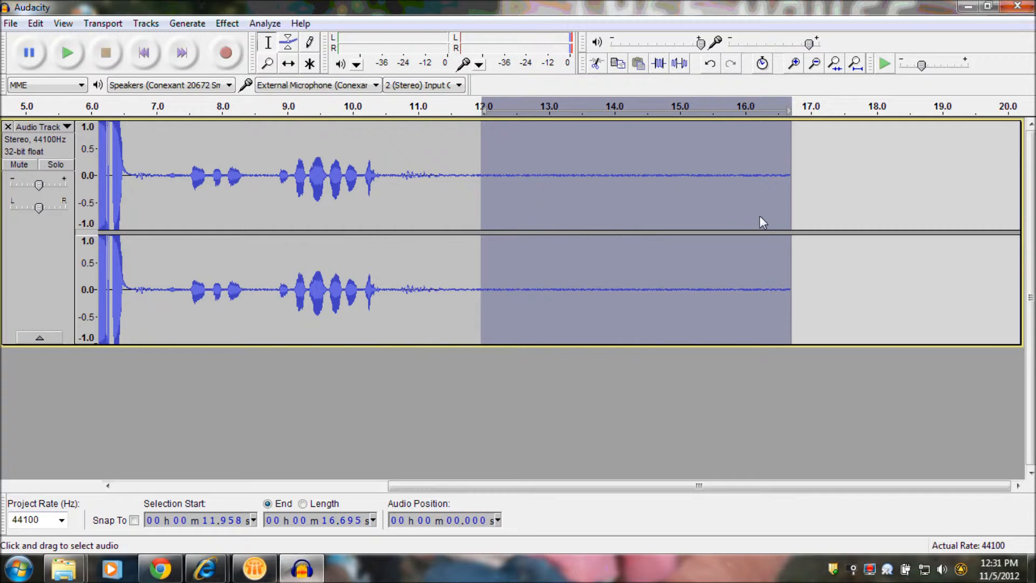
# Step: Apply Noise Removal to the selected silent tail with 24 dB noise reduction and 150 Hz frequency smoothing
pyautogui.click(226, 25)
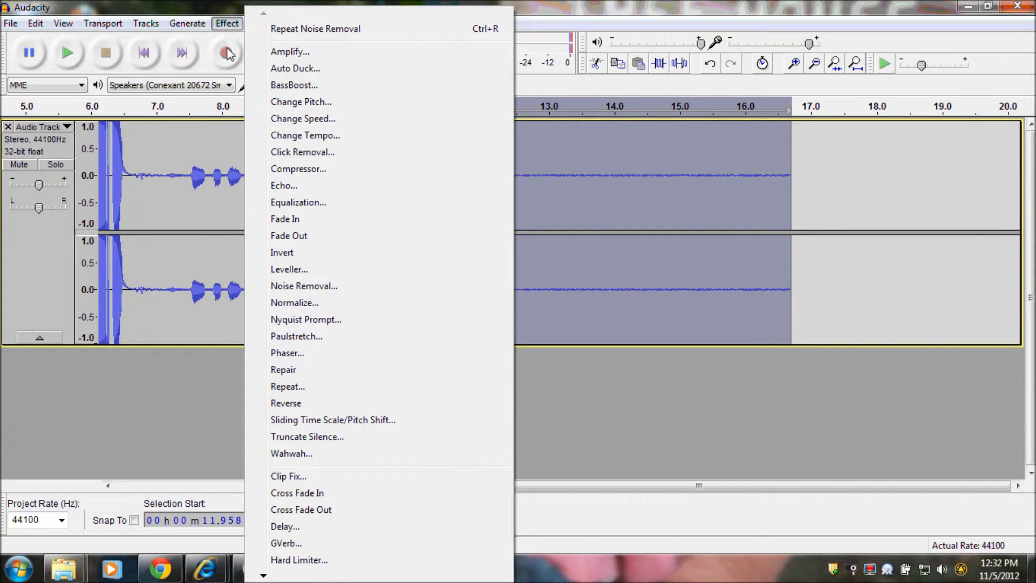
pyautogui.click(323, 286)
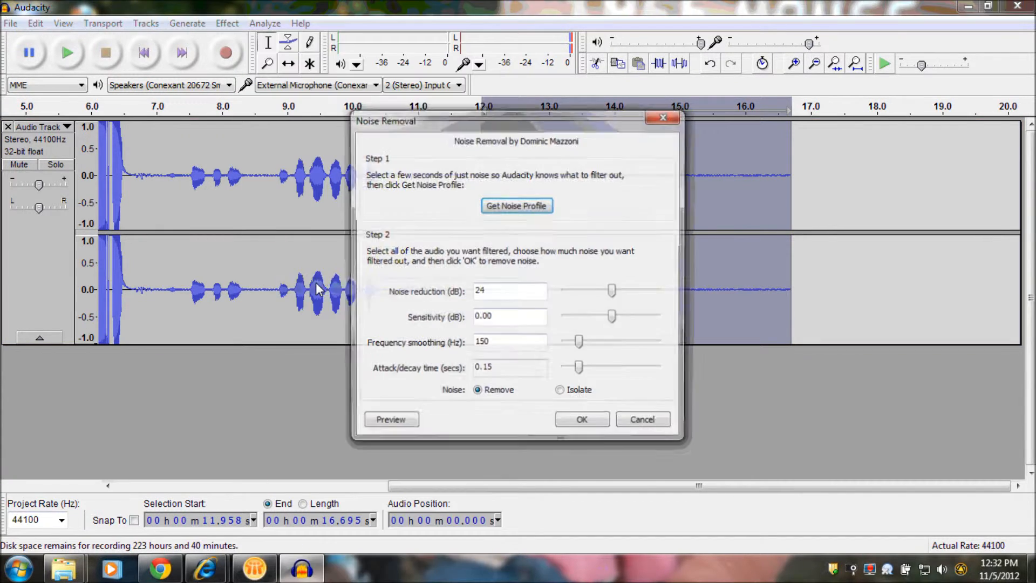
pyautogui.click(593, 421)
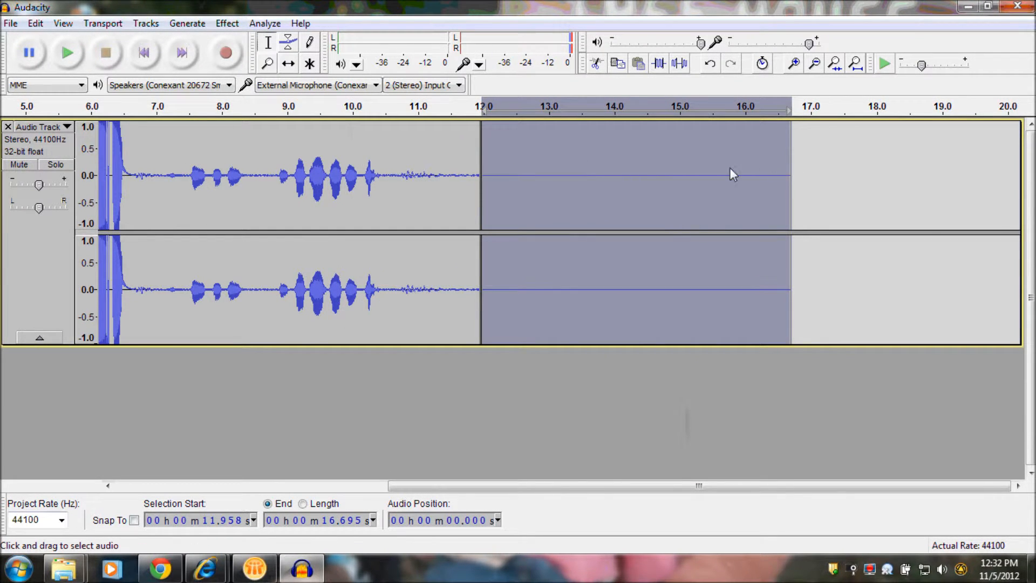
# Step: Apply Noise Removal with the captured profile to the rest of the recording, from 0 to about 12.04 s
pyautogui.click(487, 169)
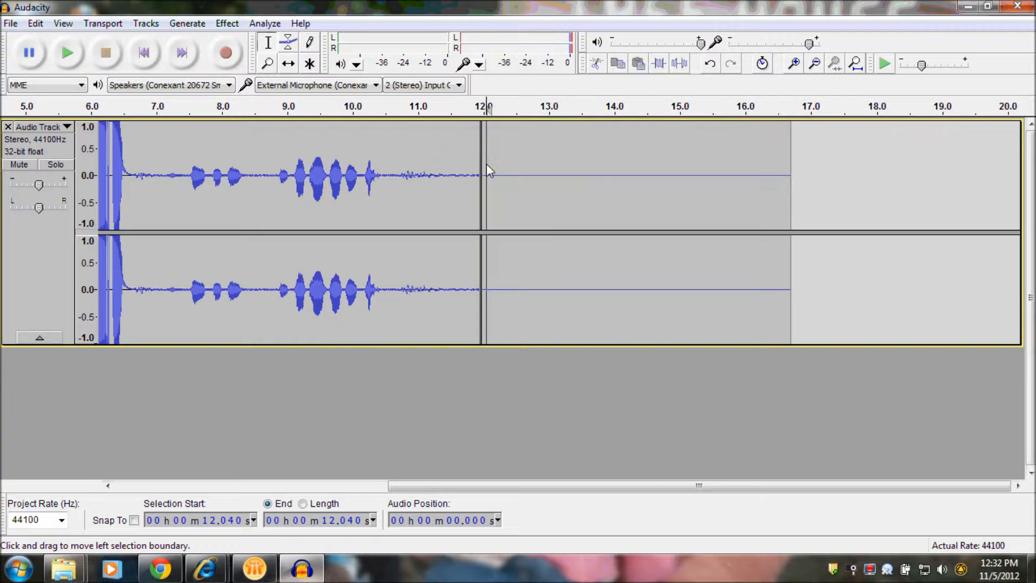
pyautogui.moveTo(488, 167); pyautogui.dragTo(3, 197)
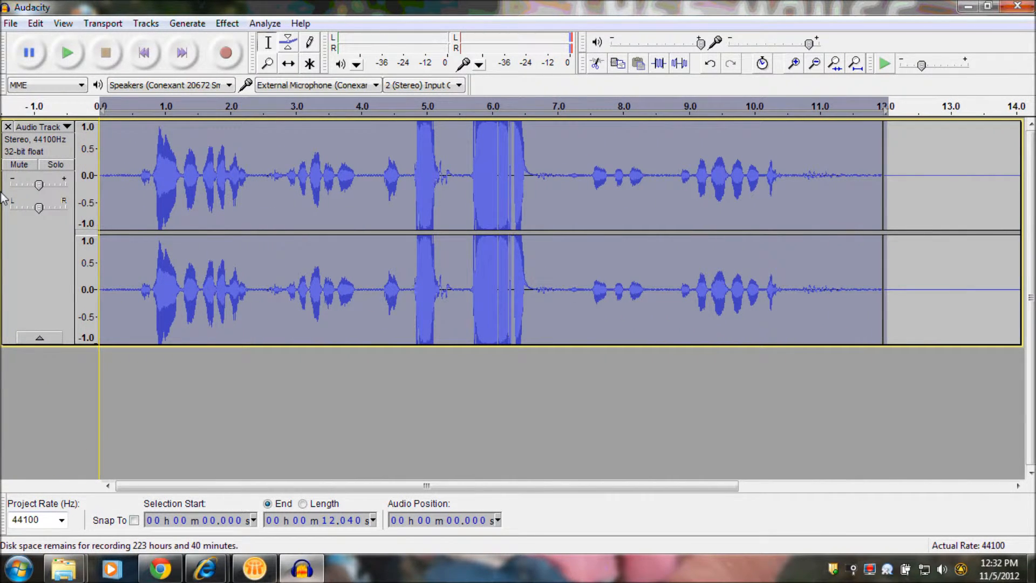
pyautogui.click(227, 23)
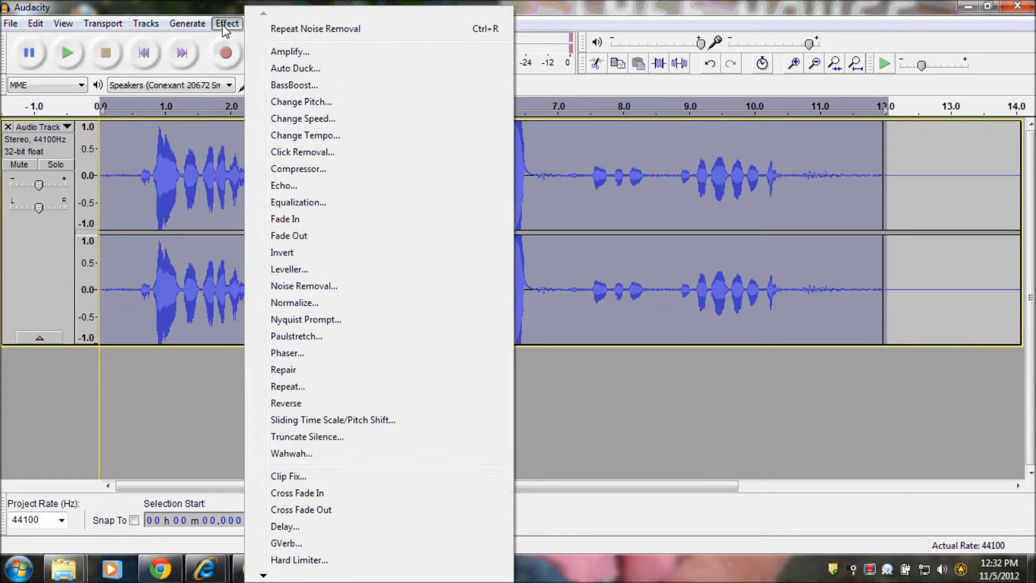
pyautogui.click(332, 287)
pyautogui.click(583, 422)
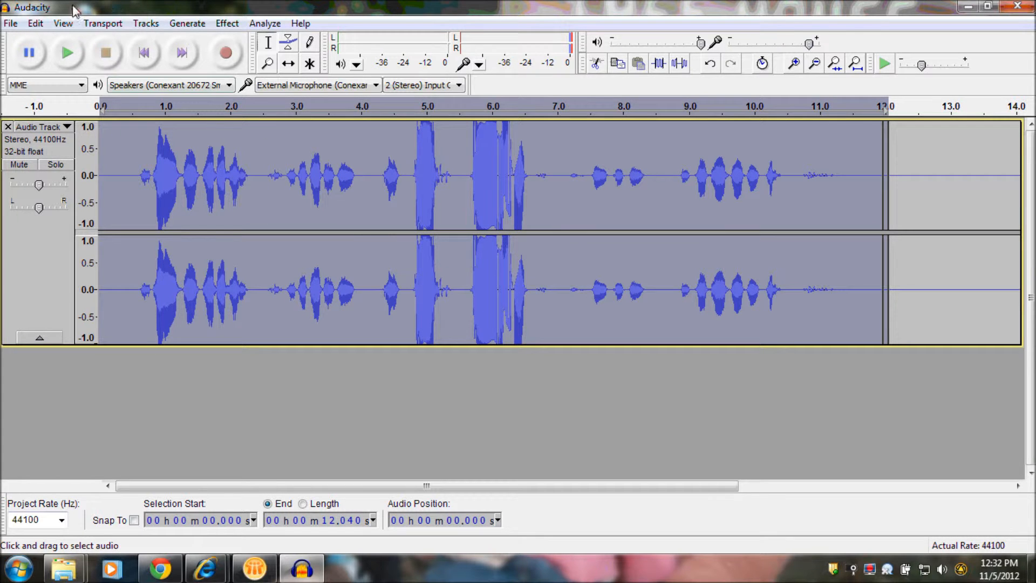
# Step: Export the track to the Desktop as a 16-bit WAV file named auid with blank metadata, and close Audacity without saving the project
pyautogui.click(12, 25)
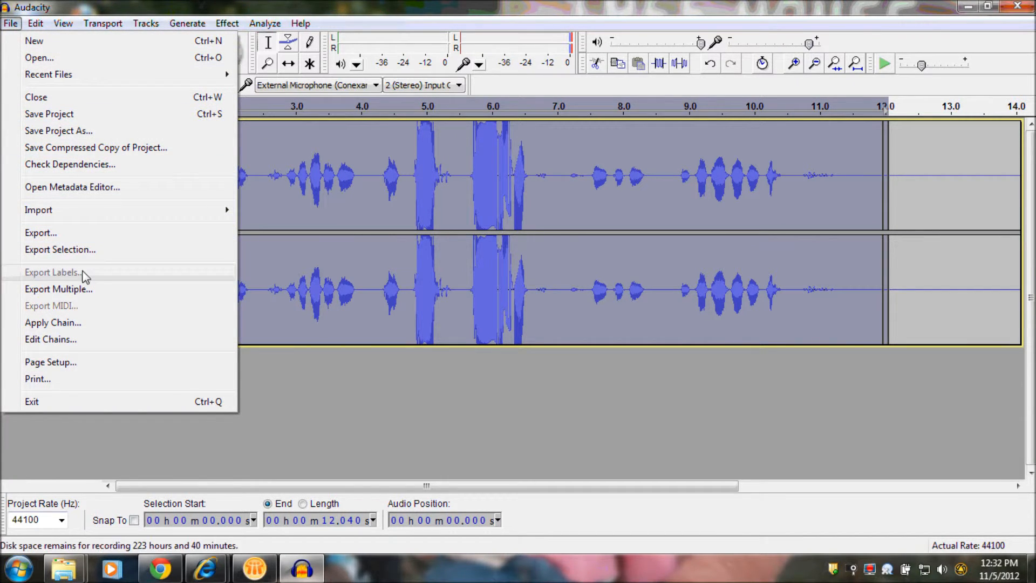
pyautogui.click(53, 236)
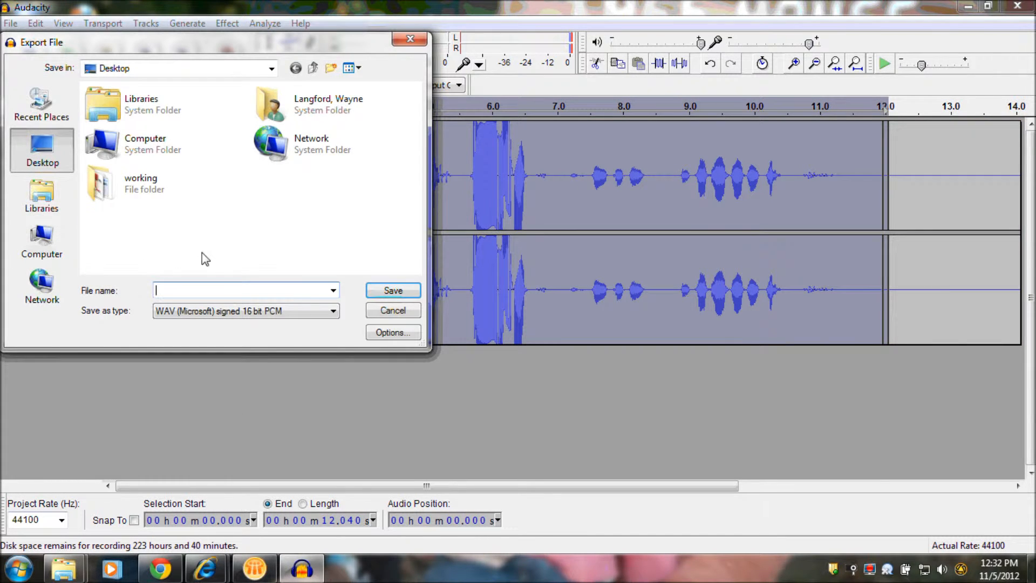
pyautogui.write('auido')
pyautogui.press('Return')
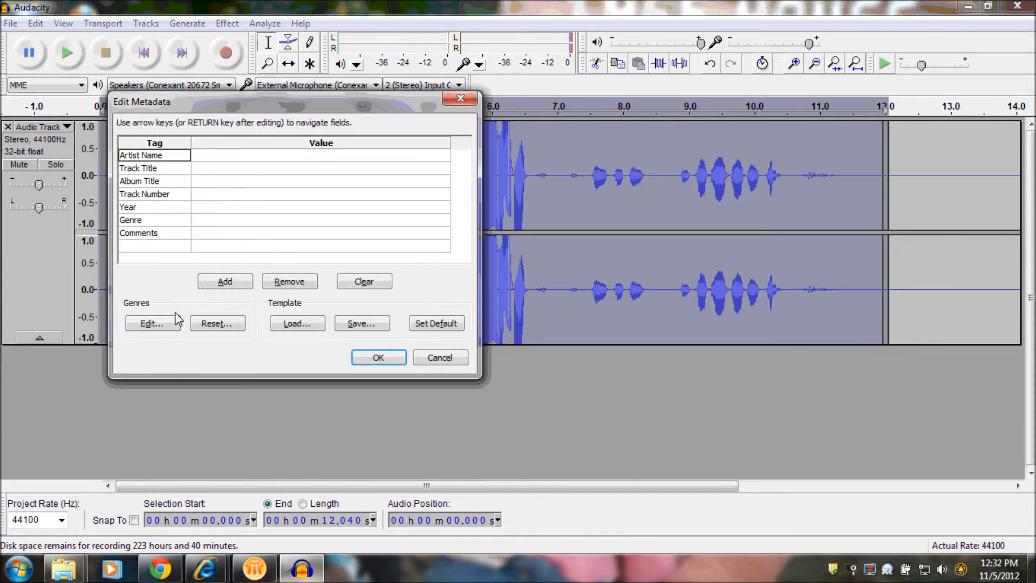
pyautogui.click(360, 357)
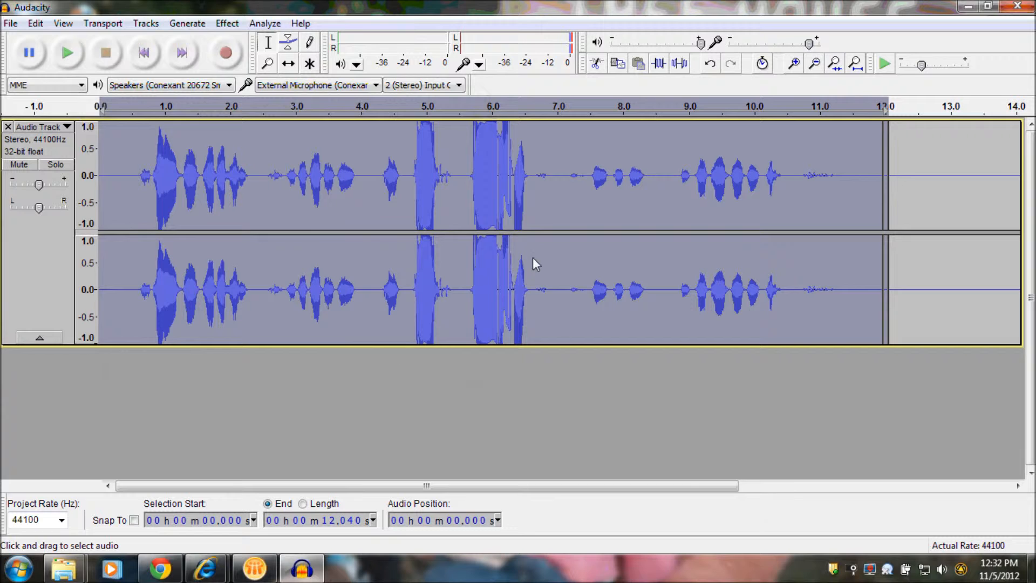
pyautogui.click(1017, 6)
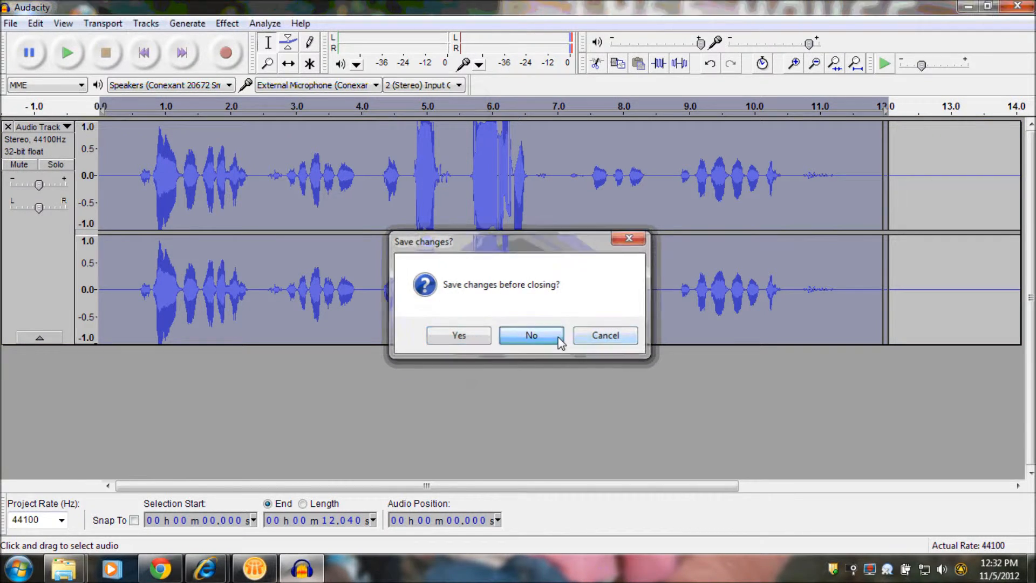
pyautogui.click(561, 340)
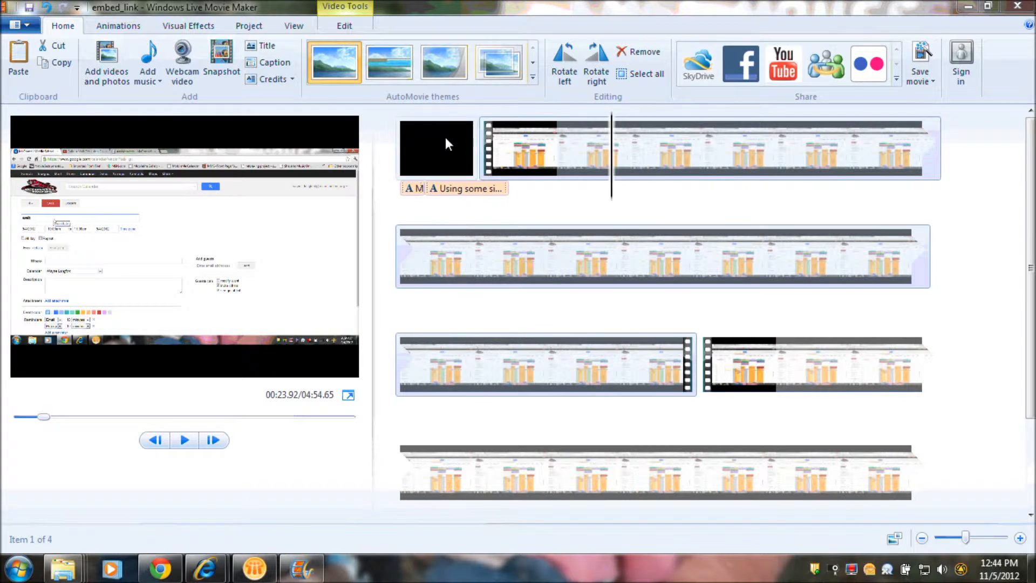
# Step: Check the video volume setting of the first and the last video clip in Windows Live Movie Maker
pyautogui.click(541, 139)
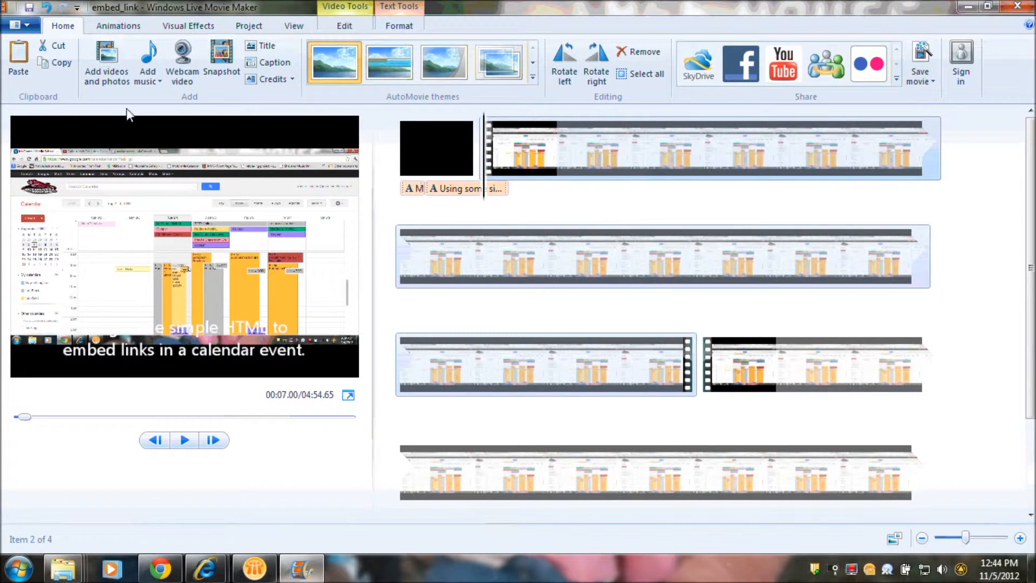
pyautogui.click(339, 28)
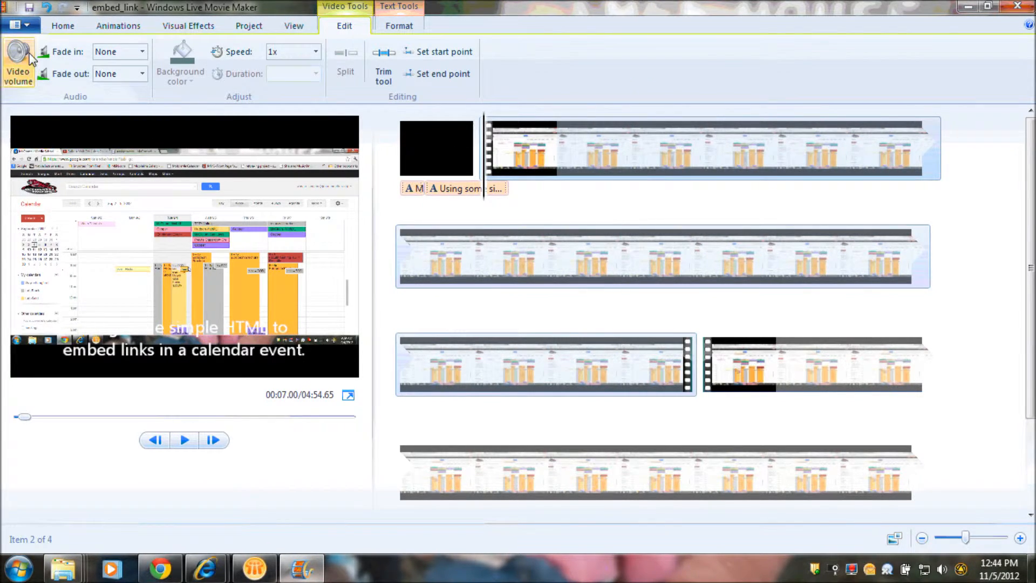
pyautogui.click(17, 64)
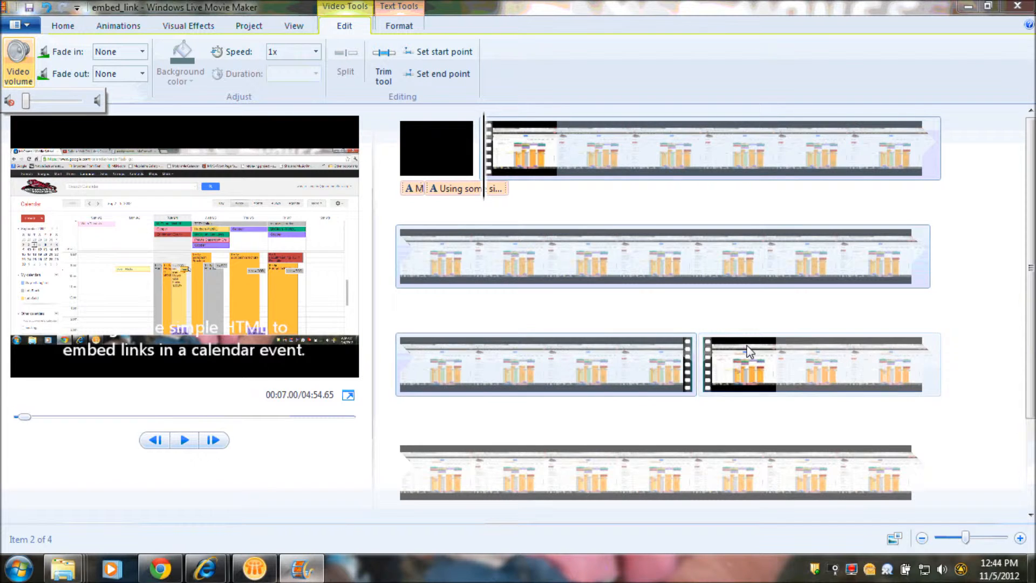
pyautogui.click(731, 347)
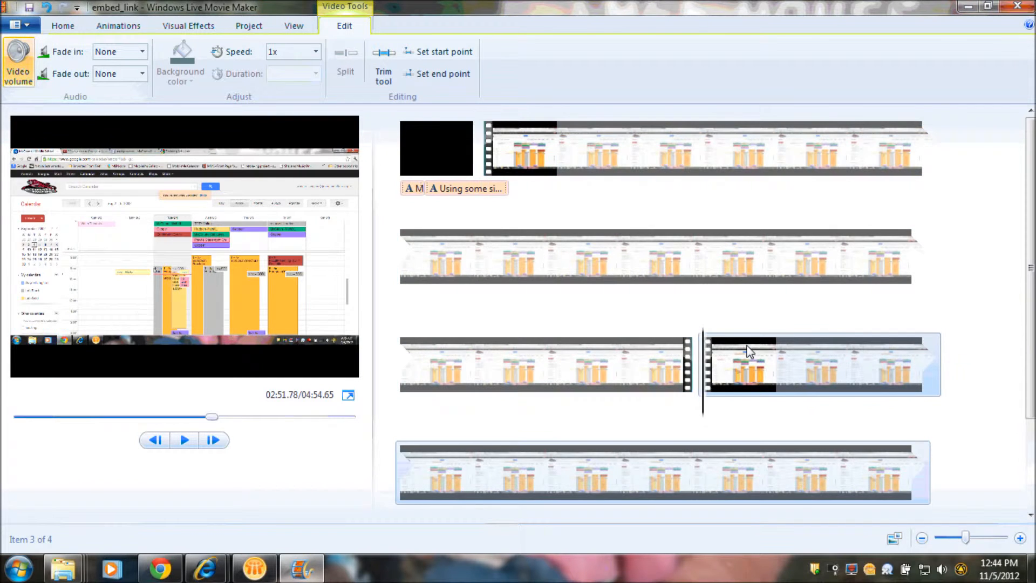
pyautogui.click(13, 65)
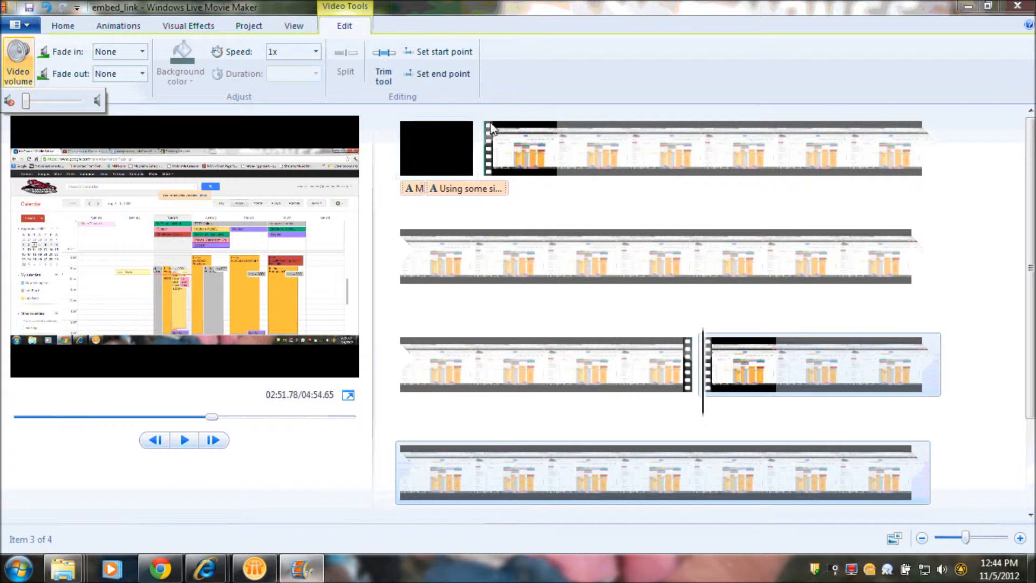
# Step: Return the movie to its beginning, then open Audacity and place its window beside the Movie Maker video preview
pyautogui.click(400, 147)
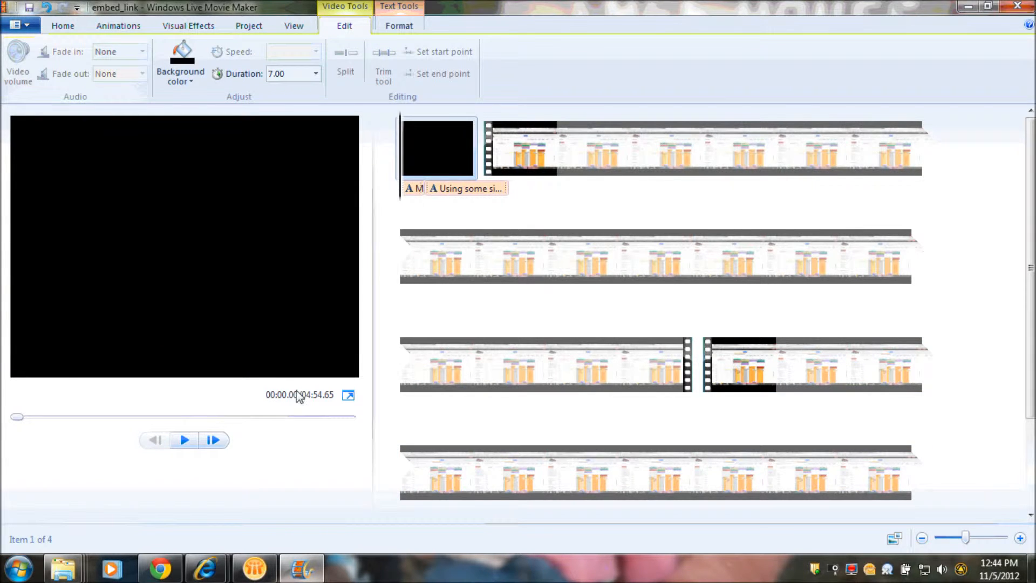
pyautogui.click(19, 568)
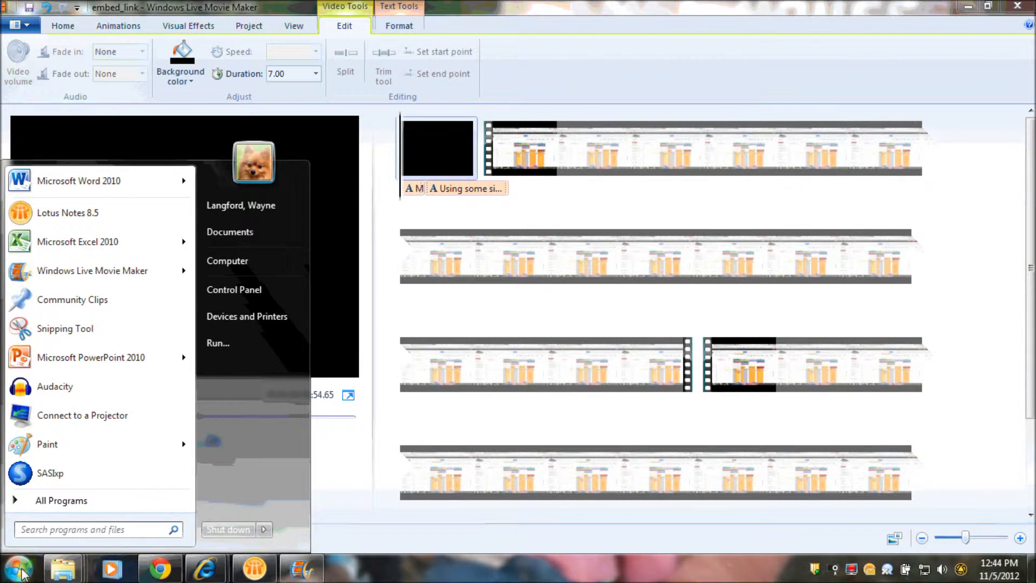
pyautogui.click(46, 393)
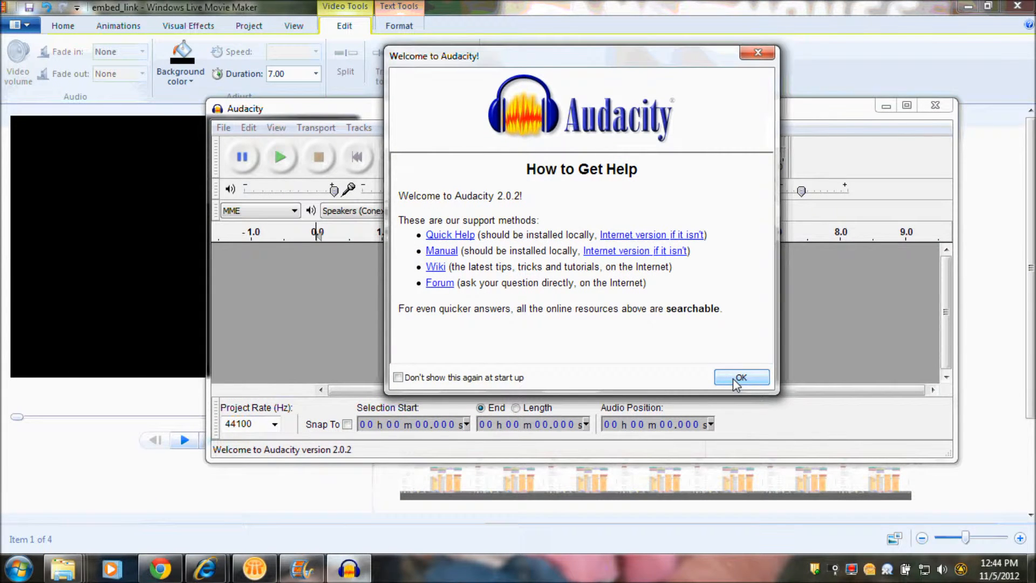
pyautogui.click(739, 378)
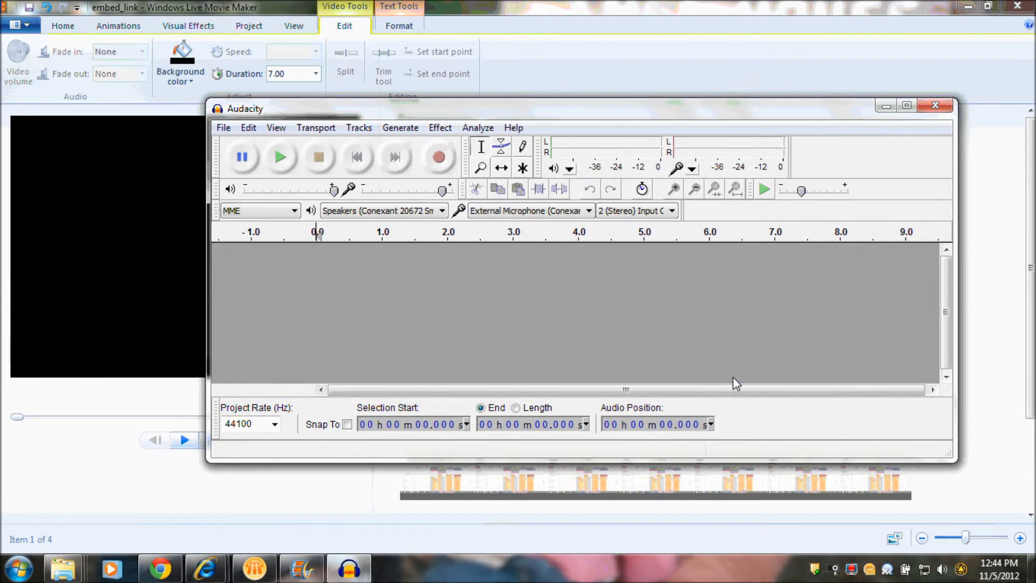
pyautogui.moveTo(510, 109); pyautogui.dragTo(655, 76)
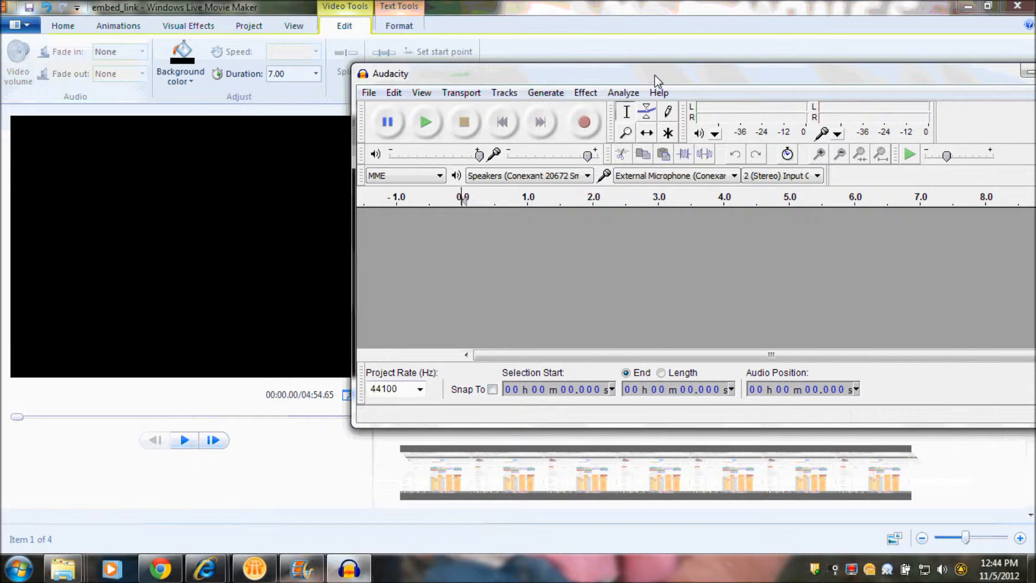
# Step: Play the movie from its beginning while recording about 25.8 s of narration in Audacity, and stop both
pyautogui.click(519, 20)
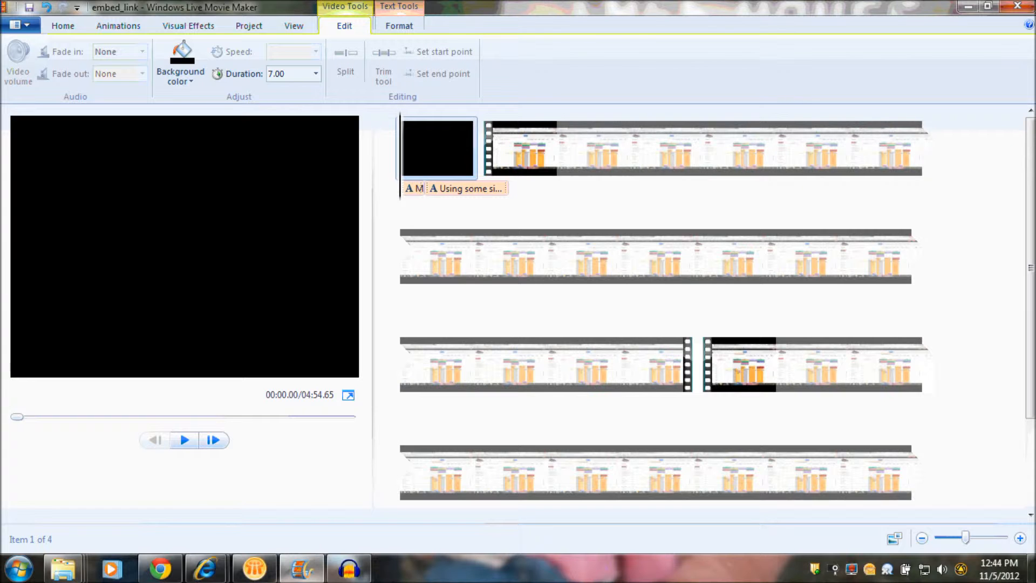
pyautogui.press('space')
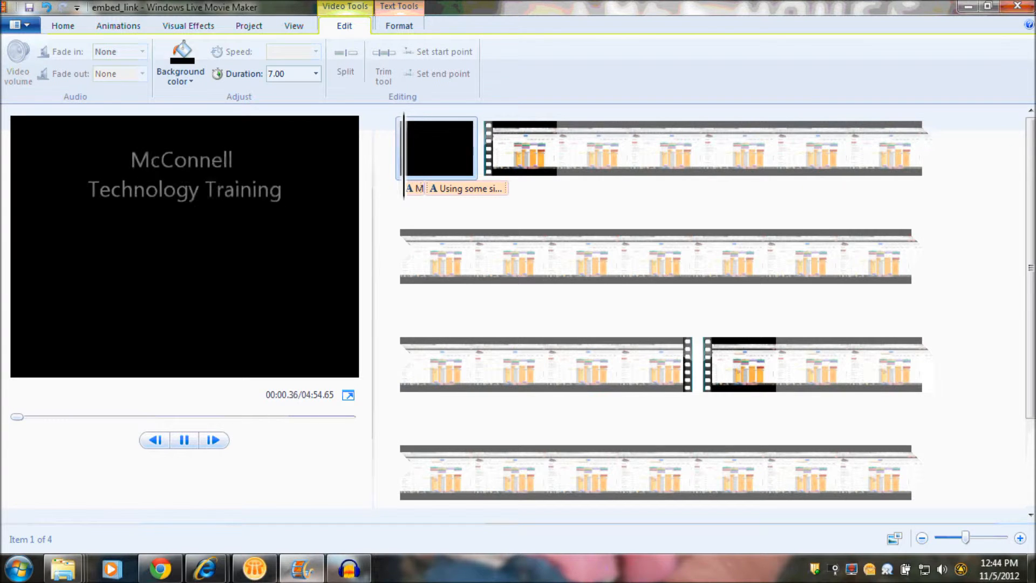
pyautogui.click(350, 569)
pyautogui.click(584, 123)
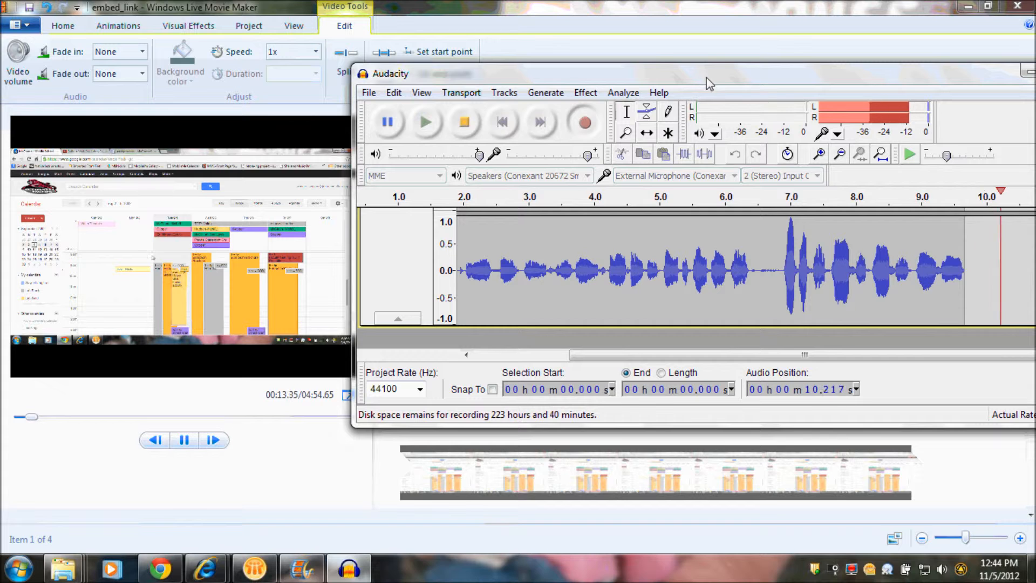
pyautogui.click(350, 569)
pyautogui.click(352, 571)
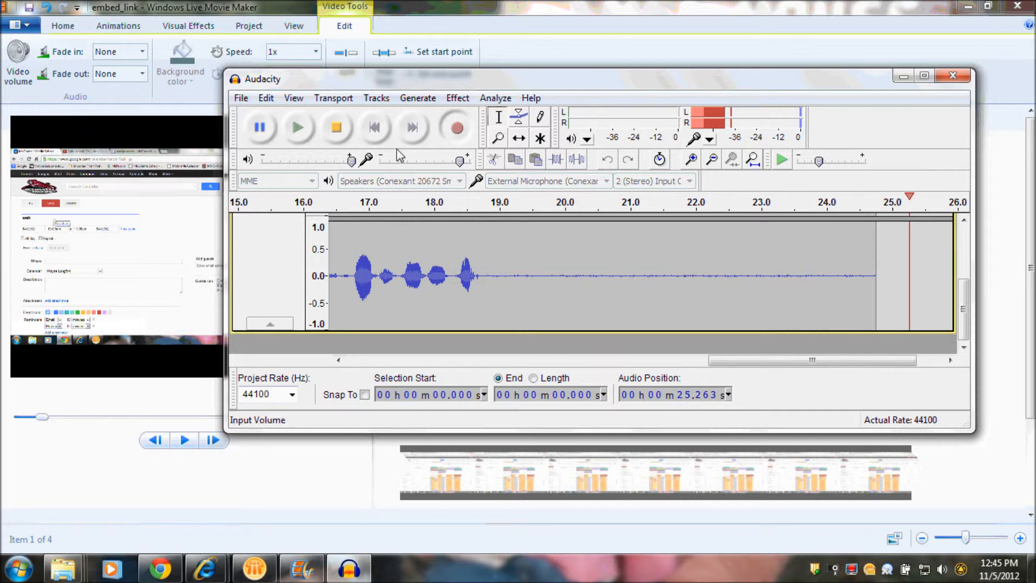
pyautogui.click(337, 133)
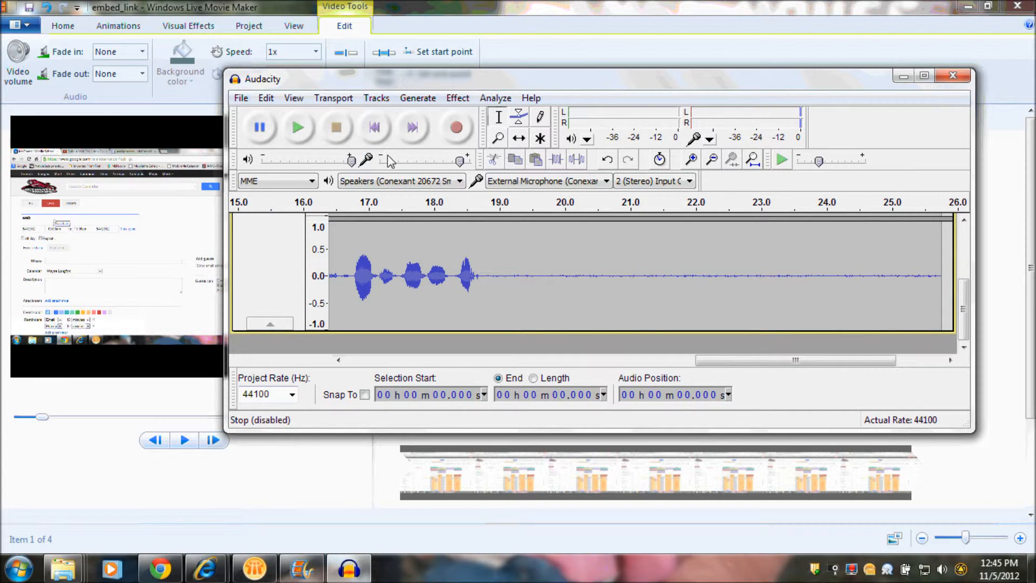
# Step: Capture a noise profile with Noise Removal from the silent tail of the recording, from about 18.94 to 25.75 s
pyautogui.moveTo(496, 250); pyautogui.dragTo(931, 251)
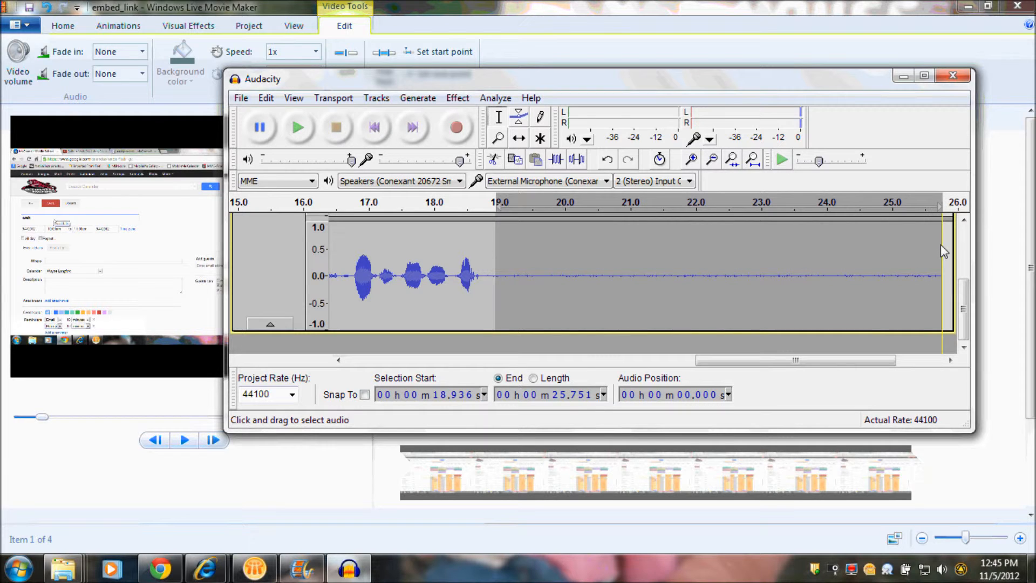
pyautogui.scroll(2, 939, 245)
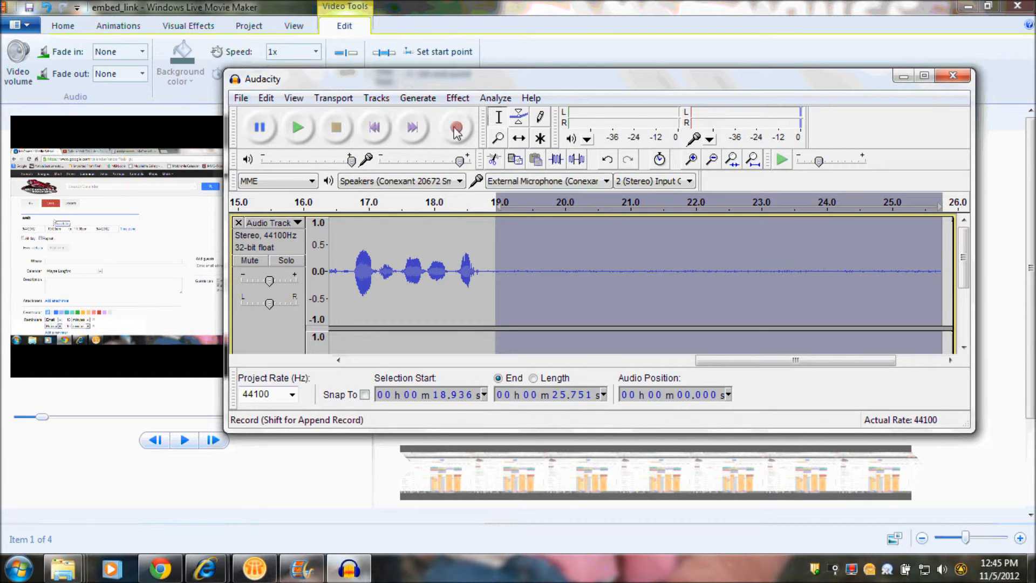
pyautogui.click(457, 99)
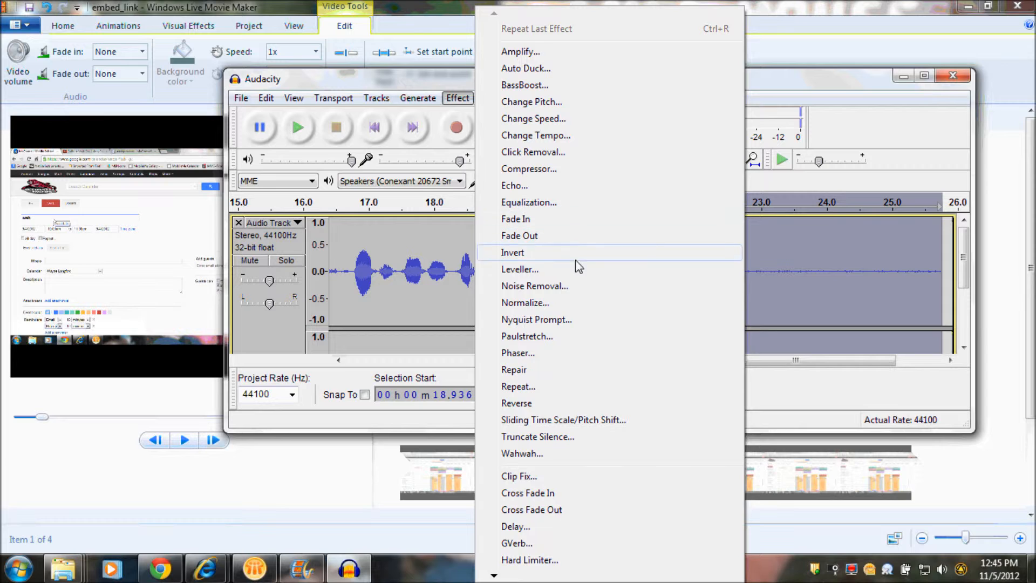
pyautogui.click(567, 286)
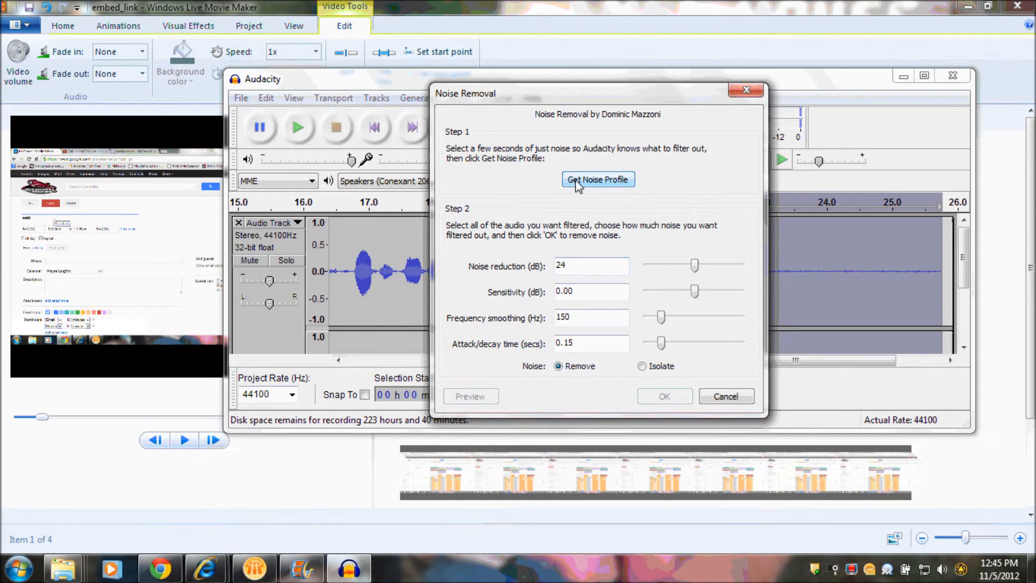
pyautogui.click(577, 181)
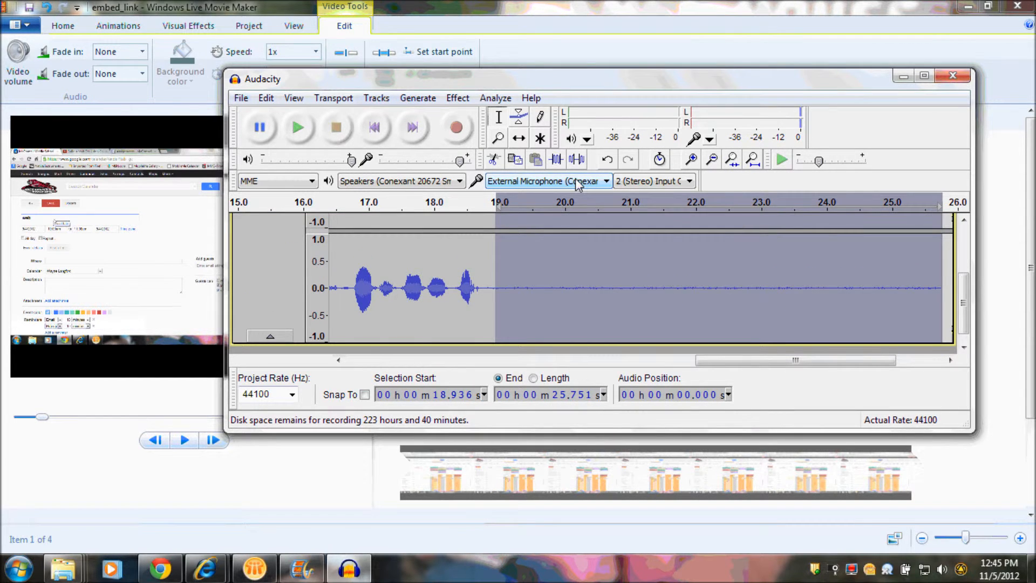
# Step: Apply Noise Removal to the whole recording, from 0 to about 25.75 s, with 24 dB noise reduction and 150 Hz frequency smoothing
pyautogui.click(762, 240)
pyautogui.moveTo(945, 252); pyautogui.dragTo(166, 287)
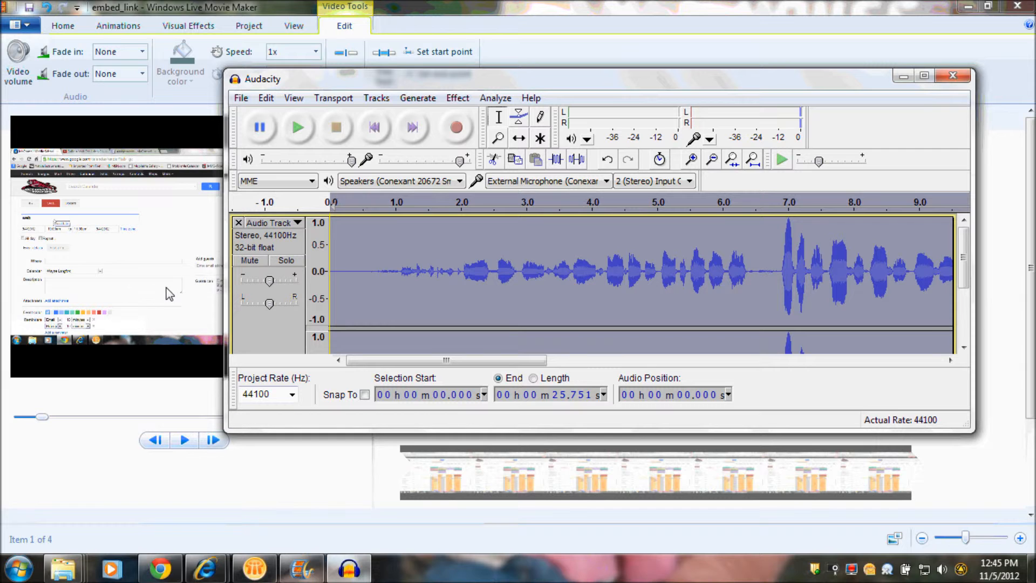
pyautogui.click(458, 98)
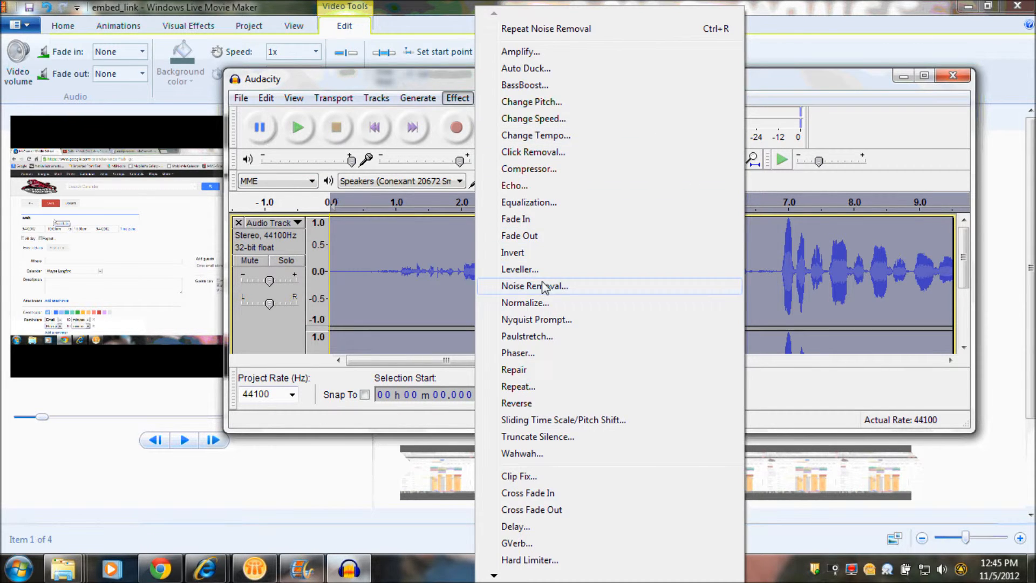
pyautogui.click(545, 286)
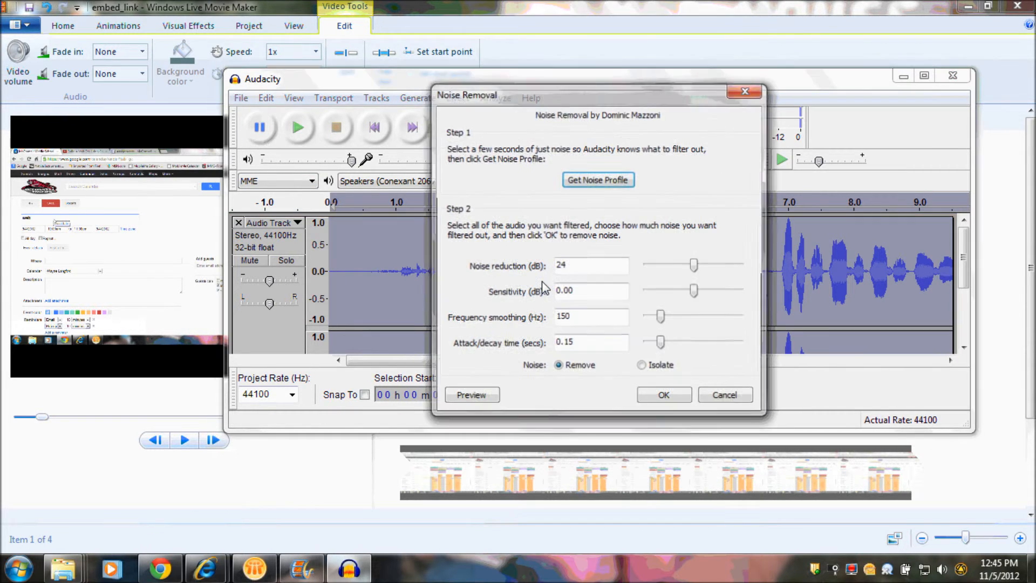
pyautogui.click(665, 396)
pyautogui.scroll(-2, 621, 356)
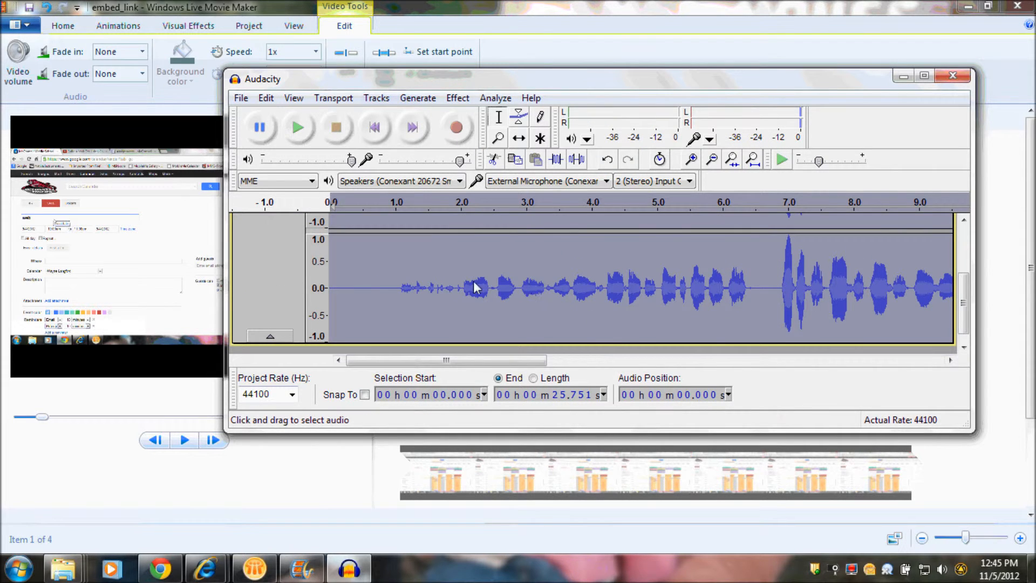
pyautogui.moveTo(403, 276); pyautogui.dragTo(1031, 252)
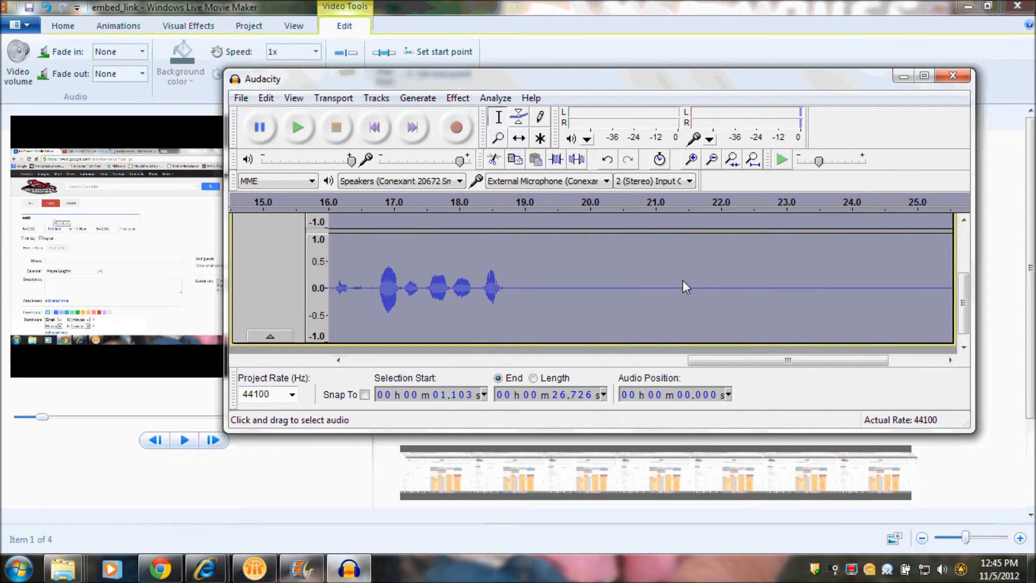
# Step: Export the narration to the Desktop as a 16-bit WAV file named new_audio, and close Audacity without saving the project
pyautogui.click(244, 102)
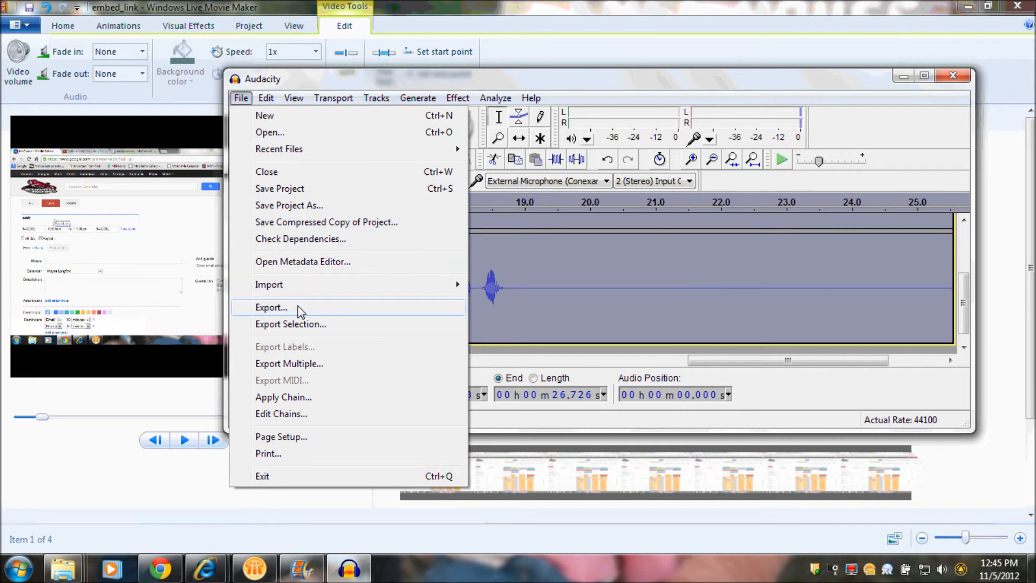
pyautogui.click(271, 307)
pyautogui.write('new_aud')
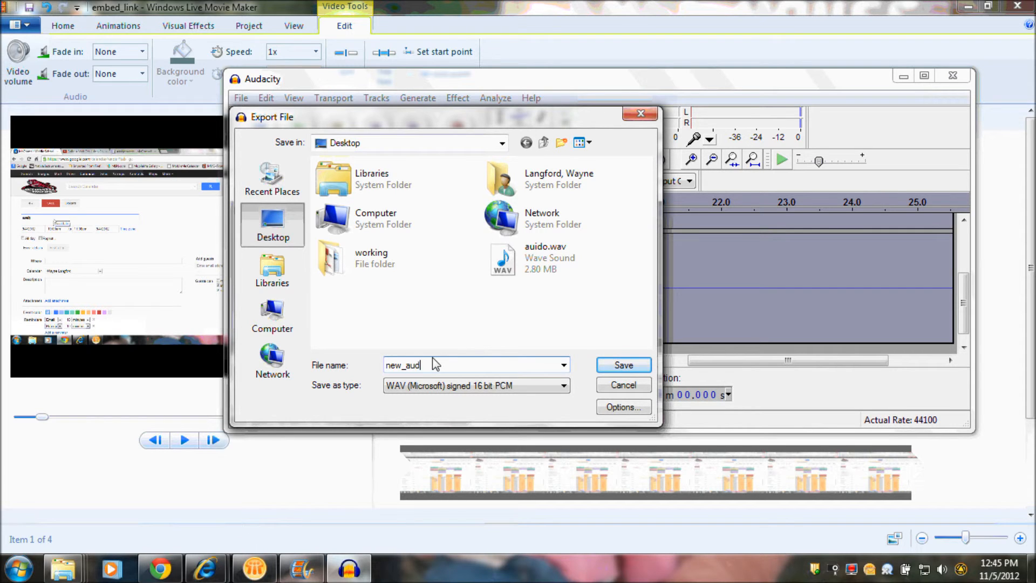
pyautogui.write('io')
pyautogui.click(608, 365)
pyautogui.click(379, 358)
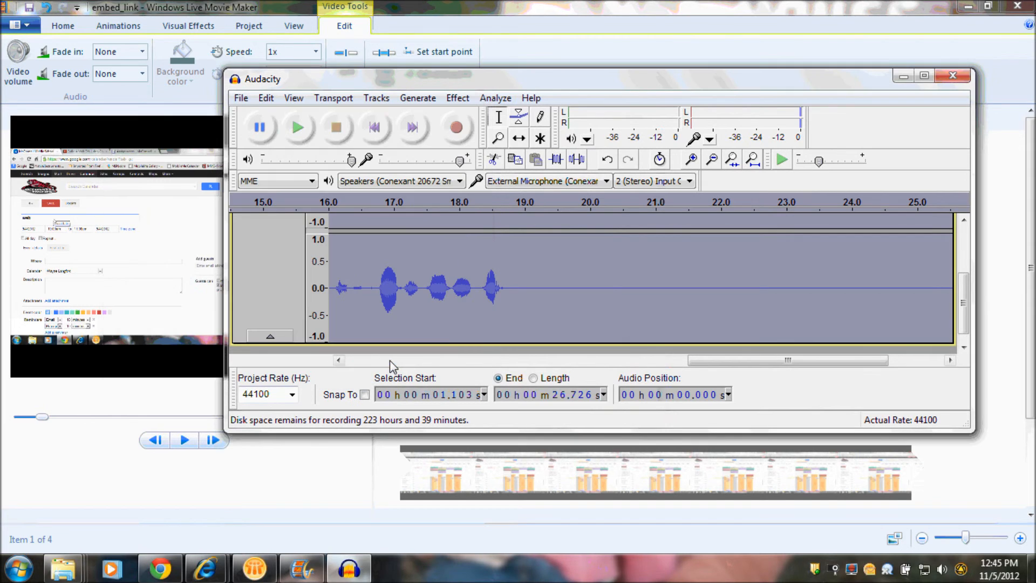
pyautogui.click(952, 77)
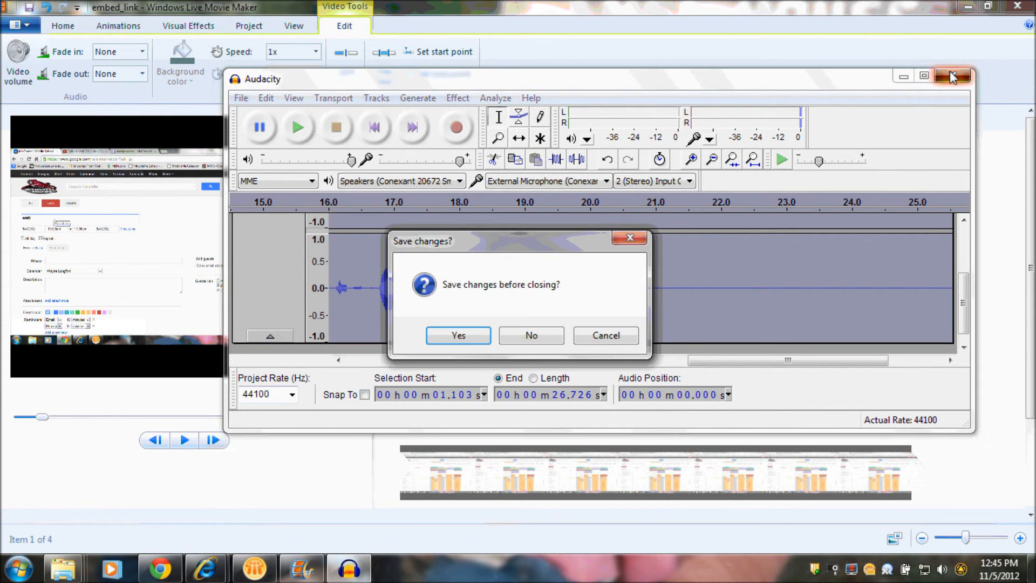
pyautogui.click(555, 340)
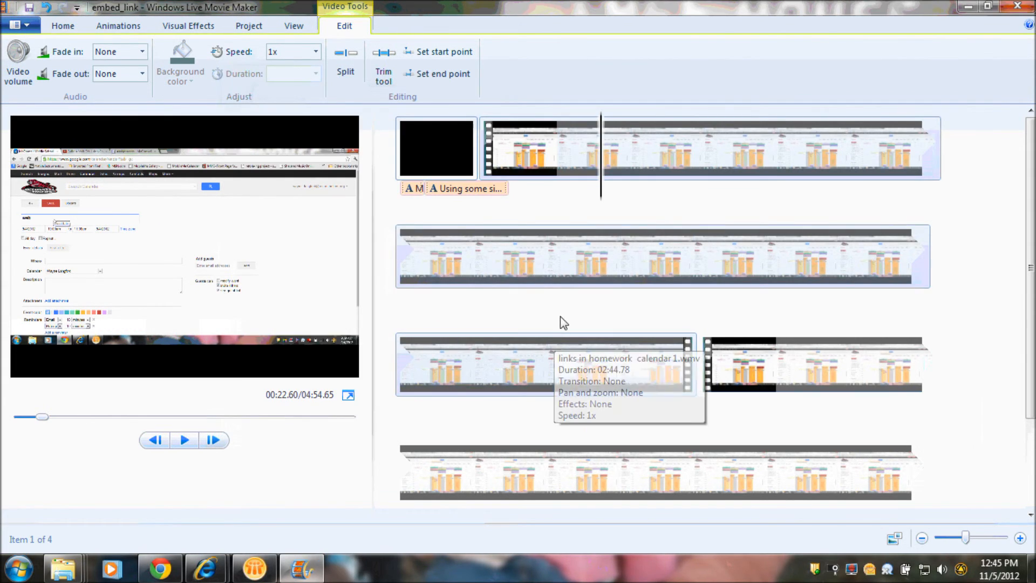